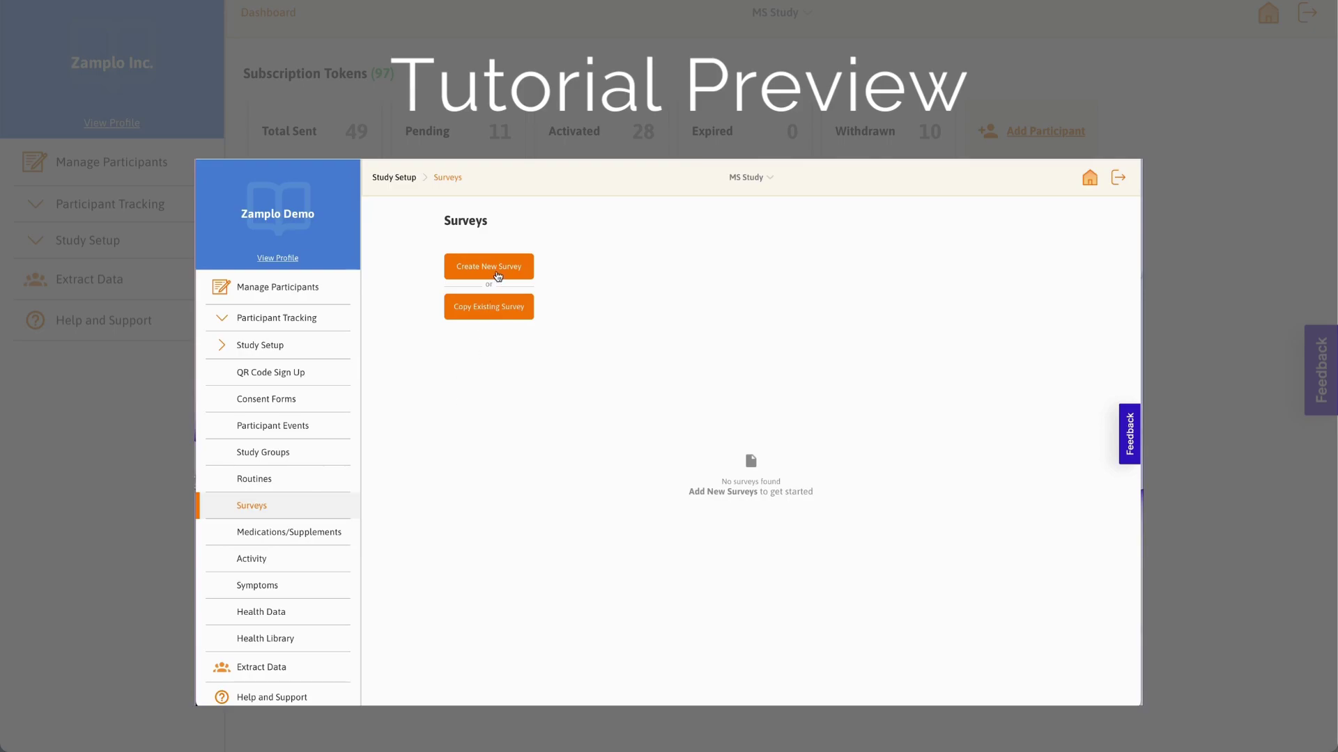
- Preview a new survey scheduled from Participant Onboarding, starting on day 7
{"action": "left_click", "coordinate": [498, 276]}
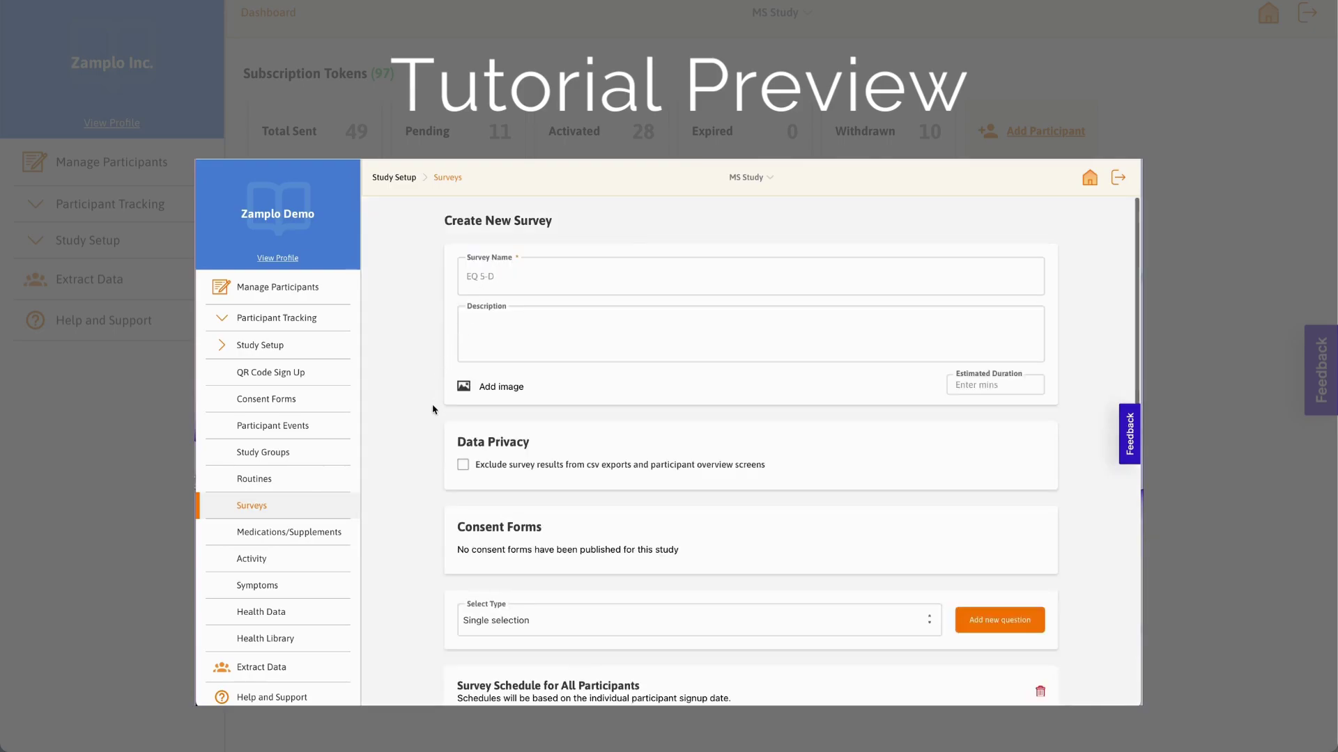
{"action": "scroll", "coordinate": [433, 410], "scroll_direction": "down", "scroll_amount": 2}
{"action": "scroll", "coordinate": [433, 409], "scroll_direction": "down", "scroll_amount": 5}
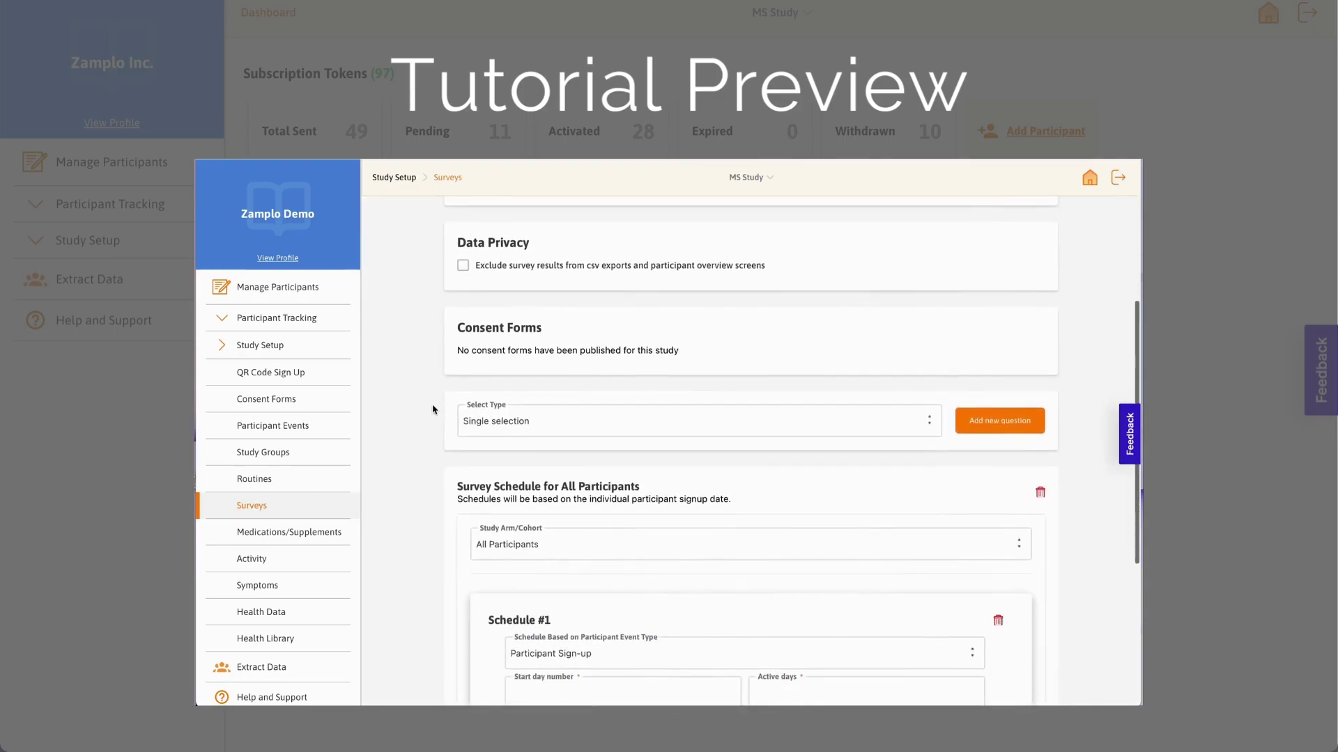
{"action": "scroll", "coordinate": [433, 410], "scroll_direction": "down", "scroll_amount": 3}
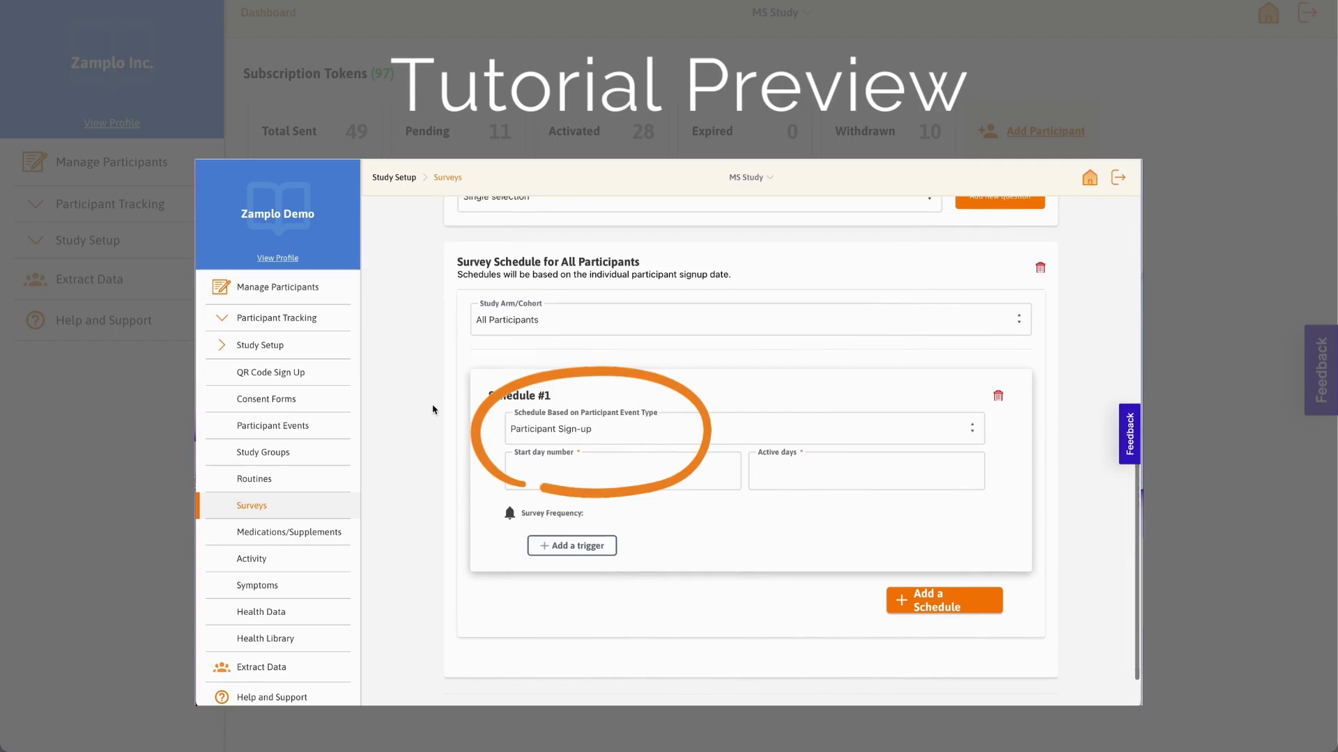
{"action": "left_click", "coordinate": [556, 433]}
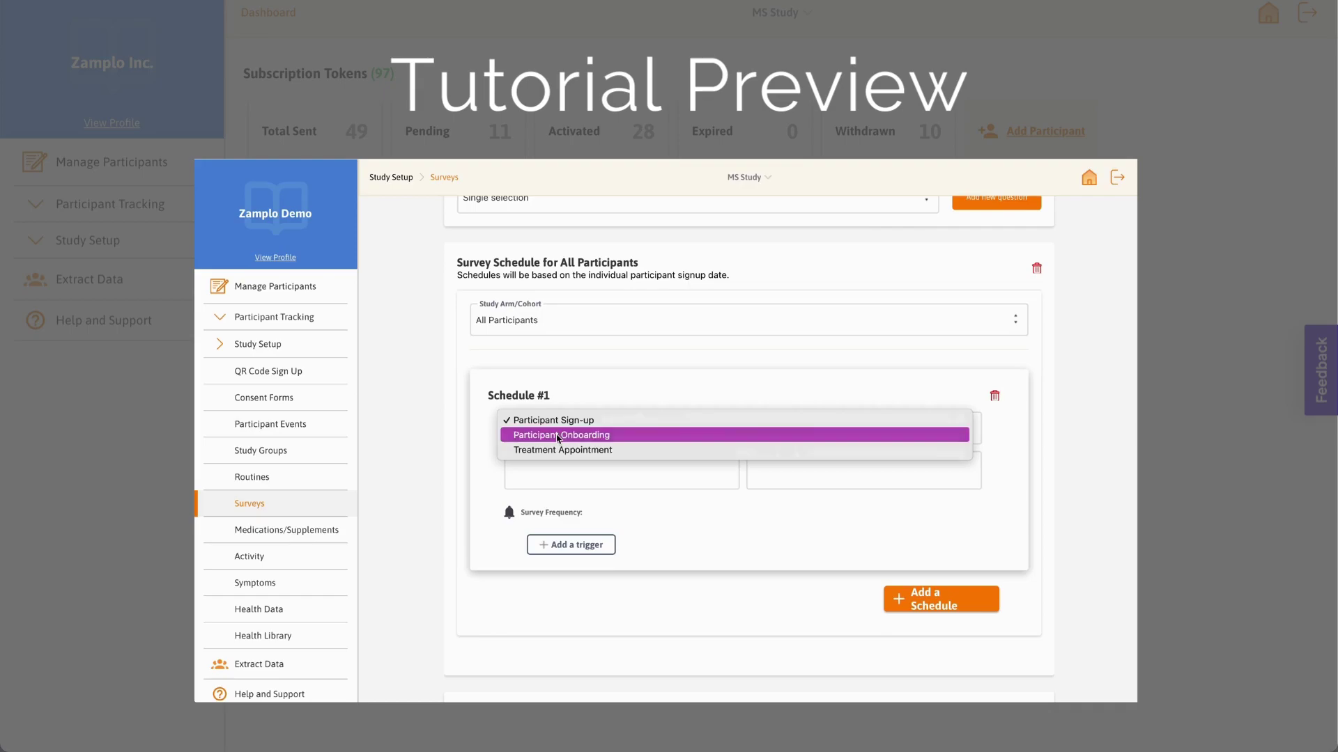
{"action": "left_click", "coordinate": [557, 435]}
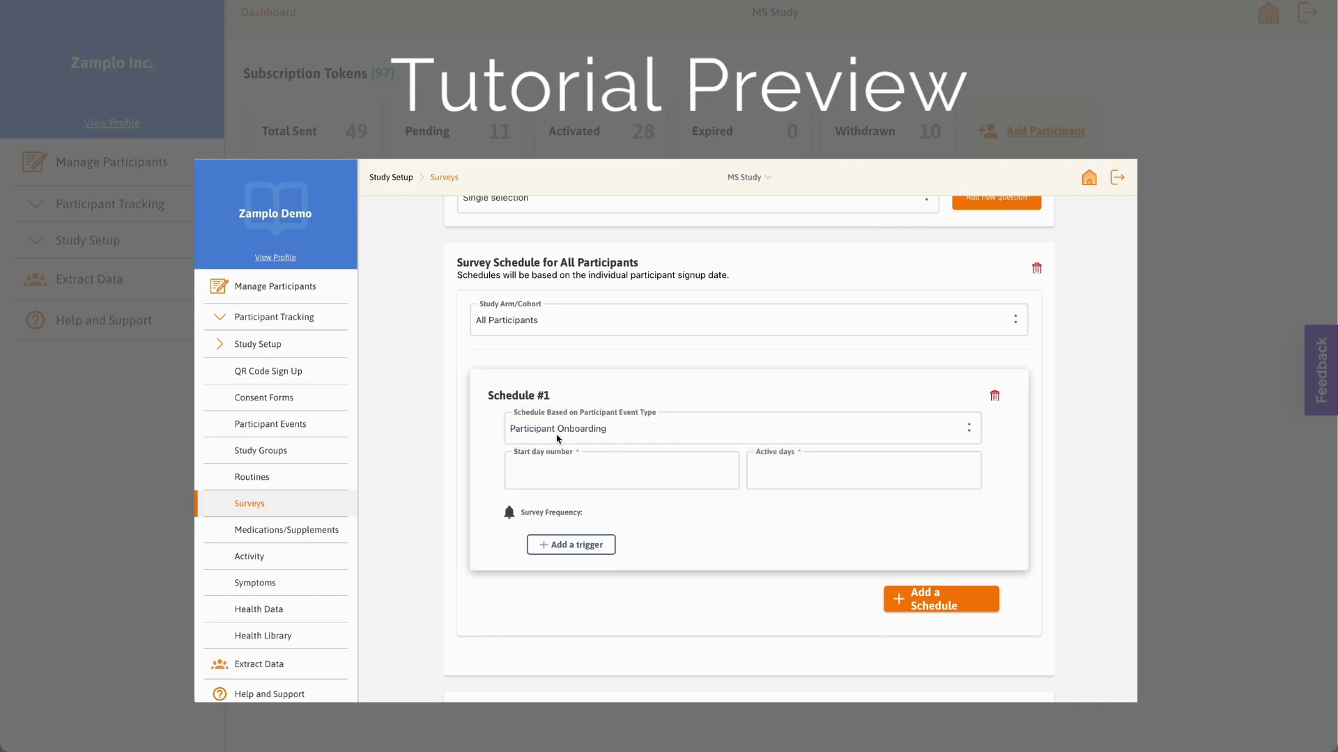
{"action": "left_click", "coordinate": [566, 473]}
{"action": "type", "text": "7"}
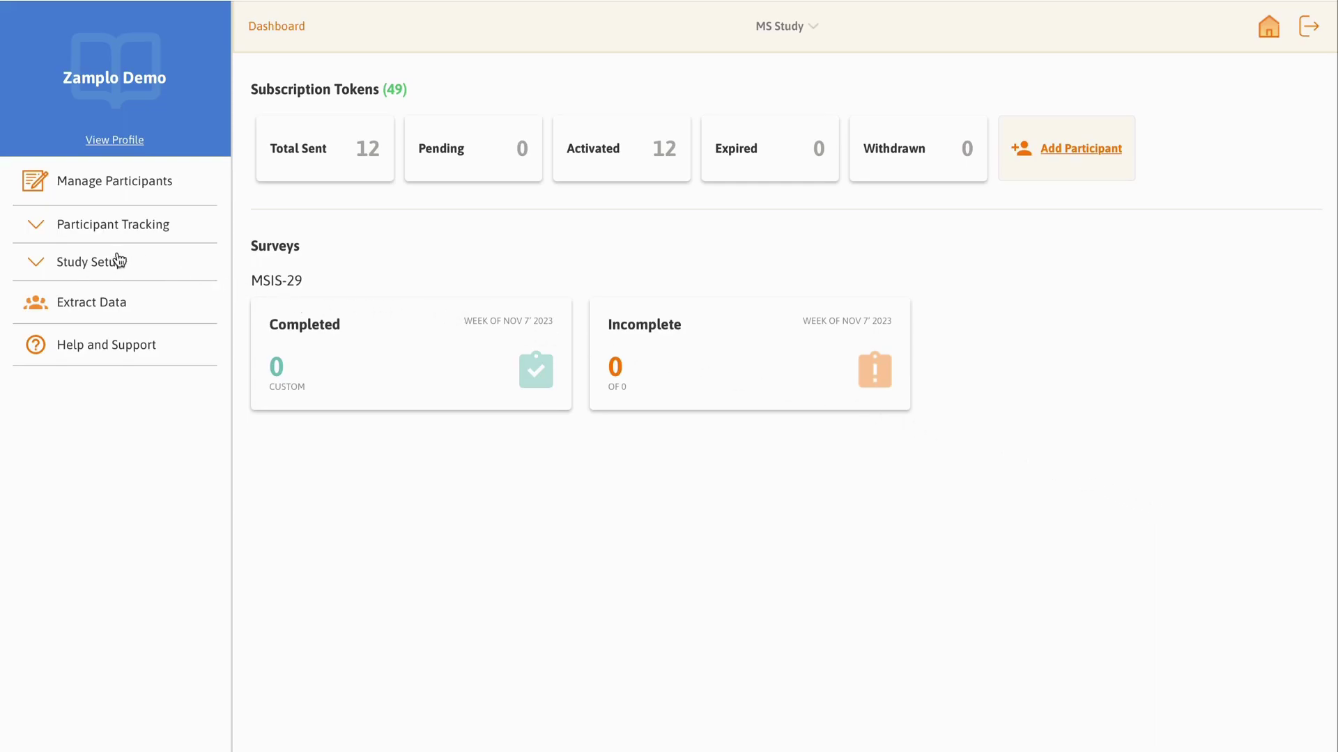
- Start a new participant event from Study Setup > Participant Events
{"action": "left_click", "coordinate": [51, 263]}
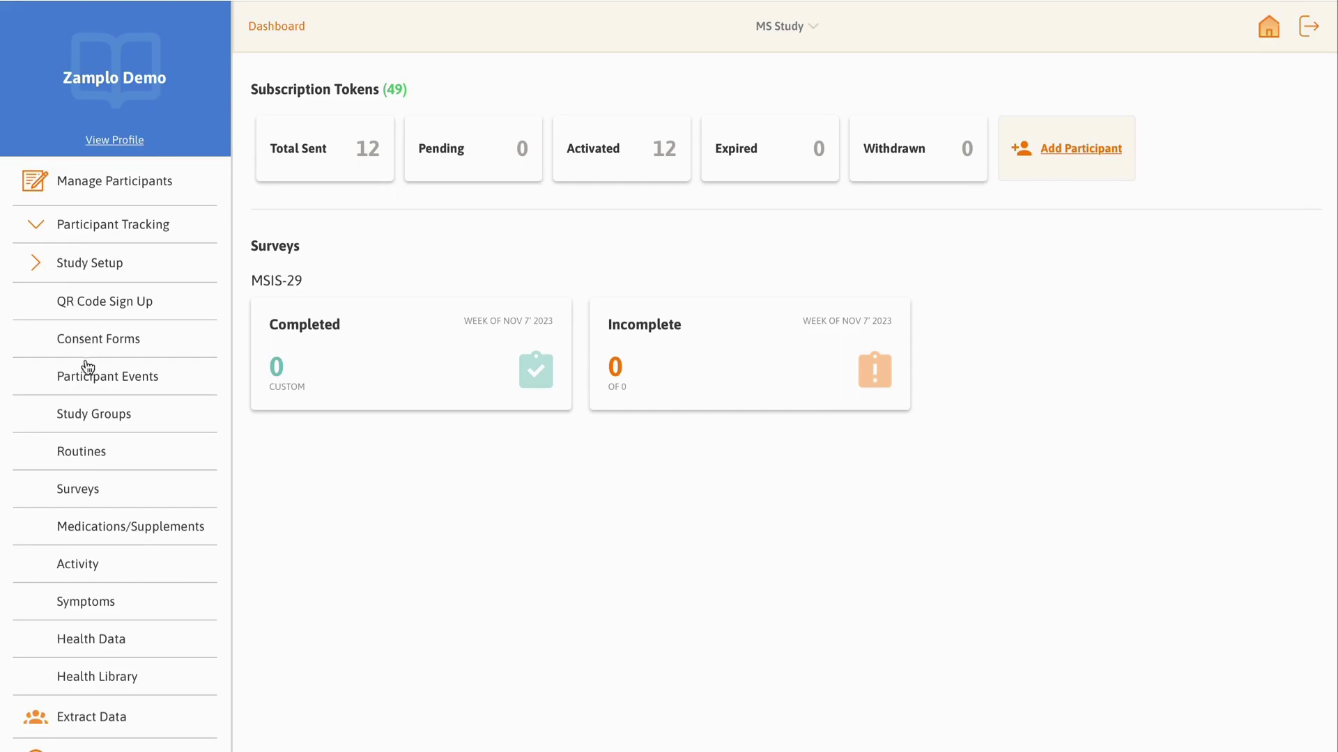
{"action": "left_click", "coordinate": [85, 376]}
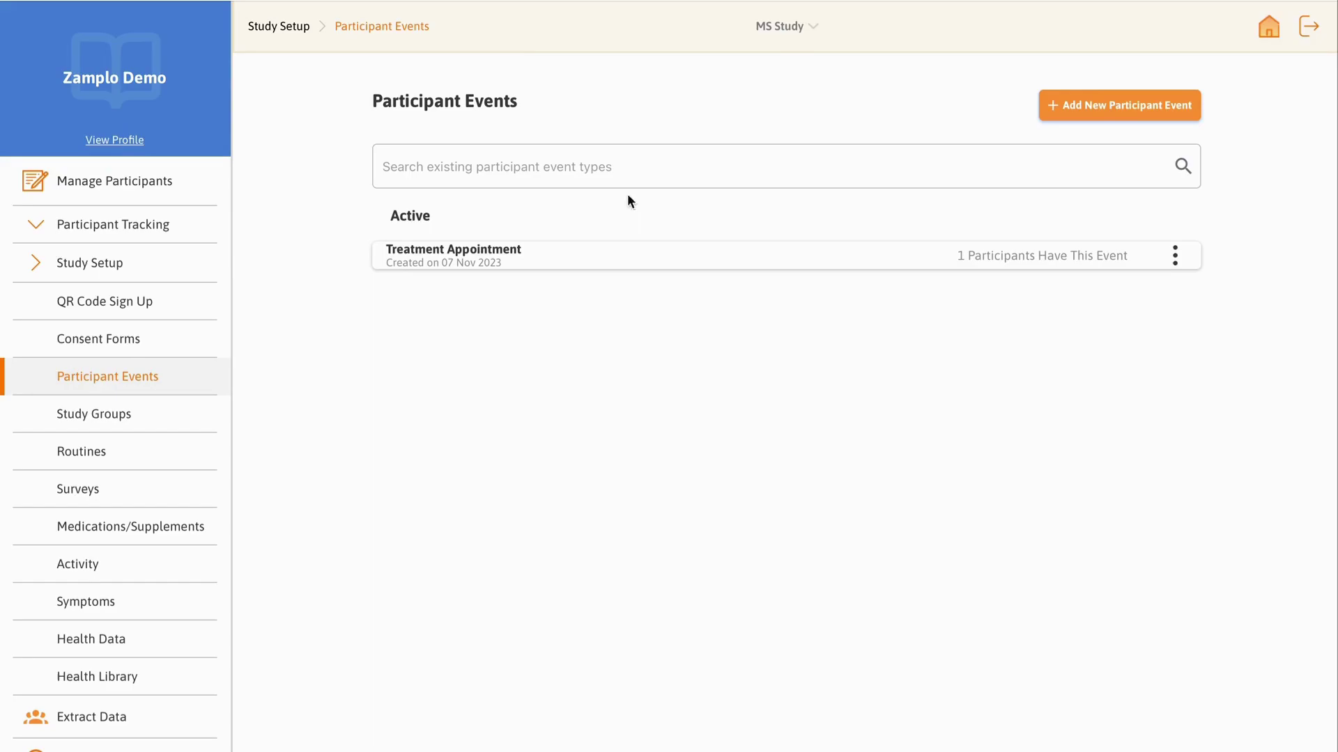
{"action": "left_click", "coordinate": [1074, 121]}
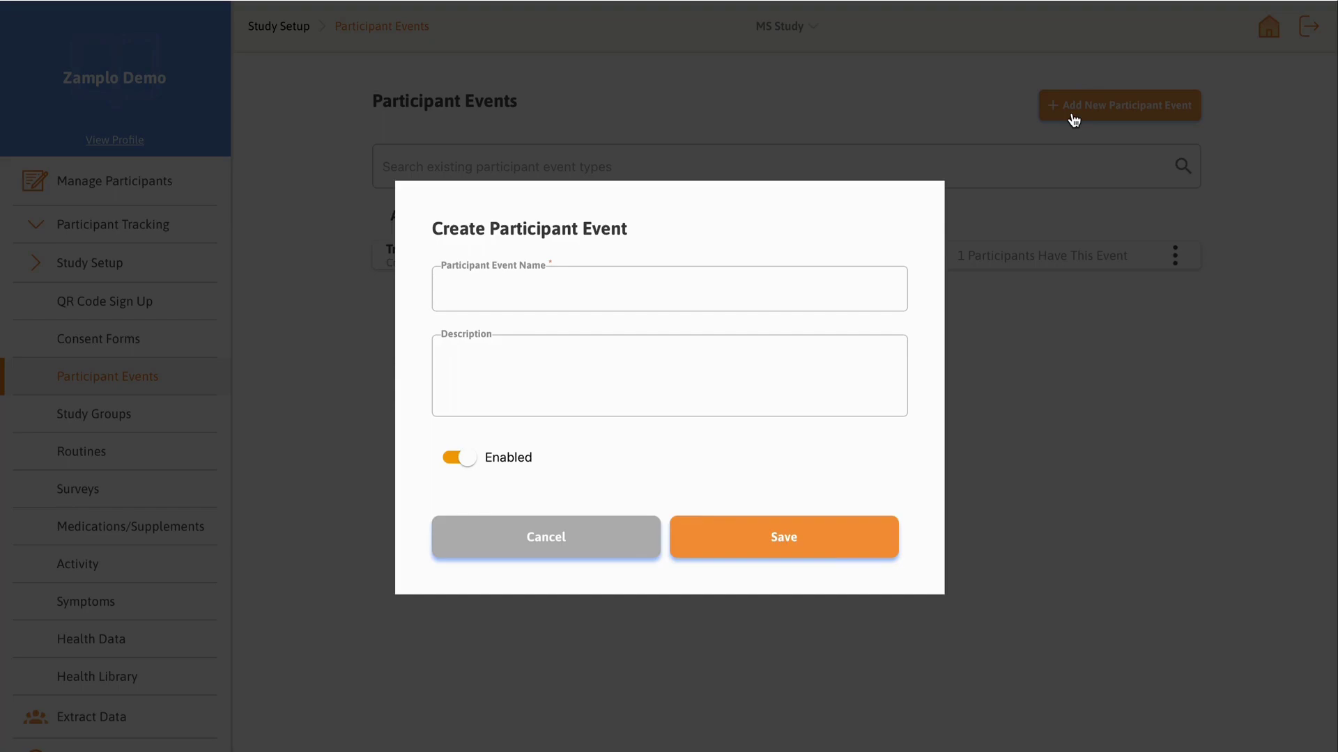
- Name the event 'Participant Onboarding' with description 'Onboarding will occur after a doctors visit'
{"action": "left_click", "coordinate": [809, 282]}
{"action": "type", "text": "P"}
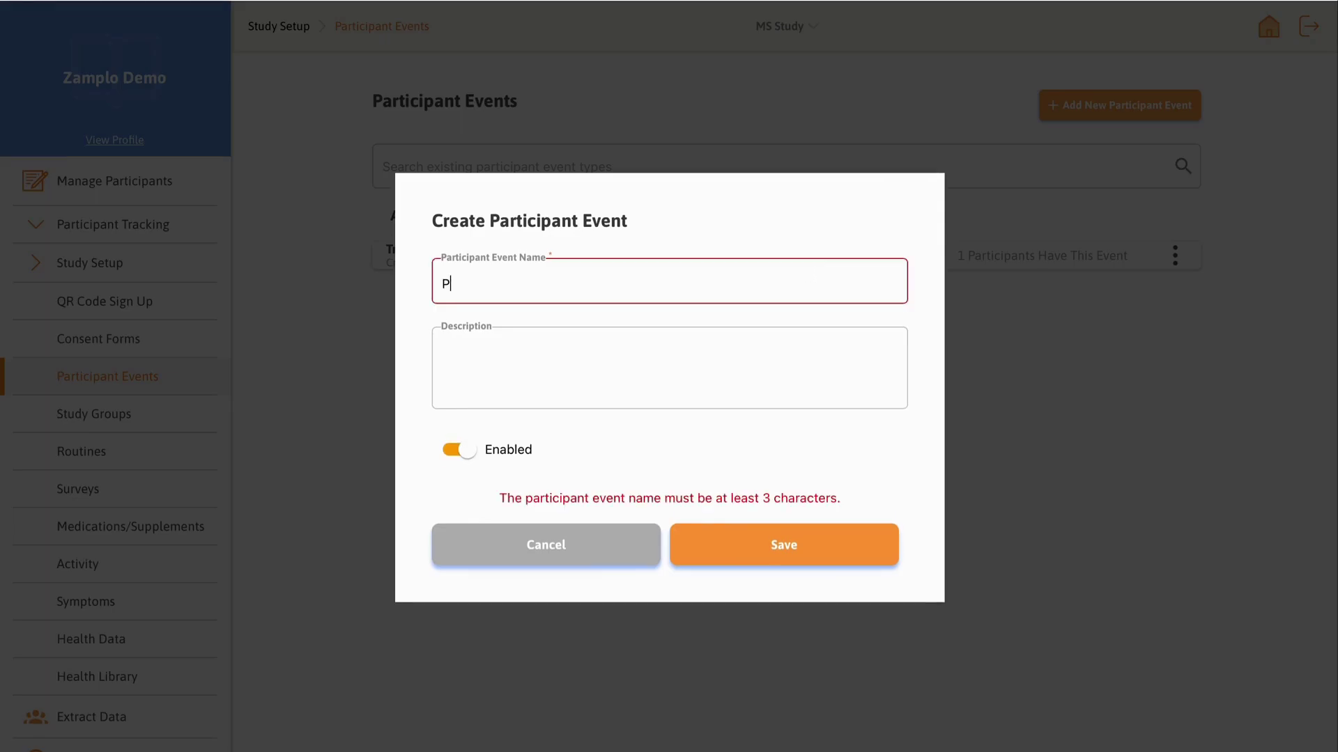
{"action": "type", "text": "artici"}
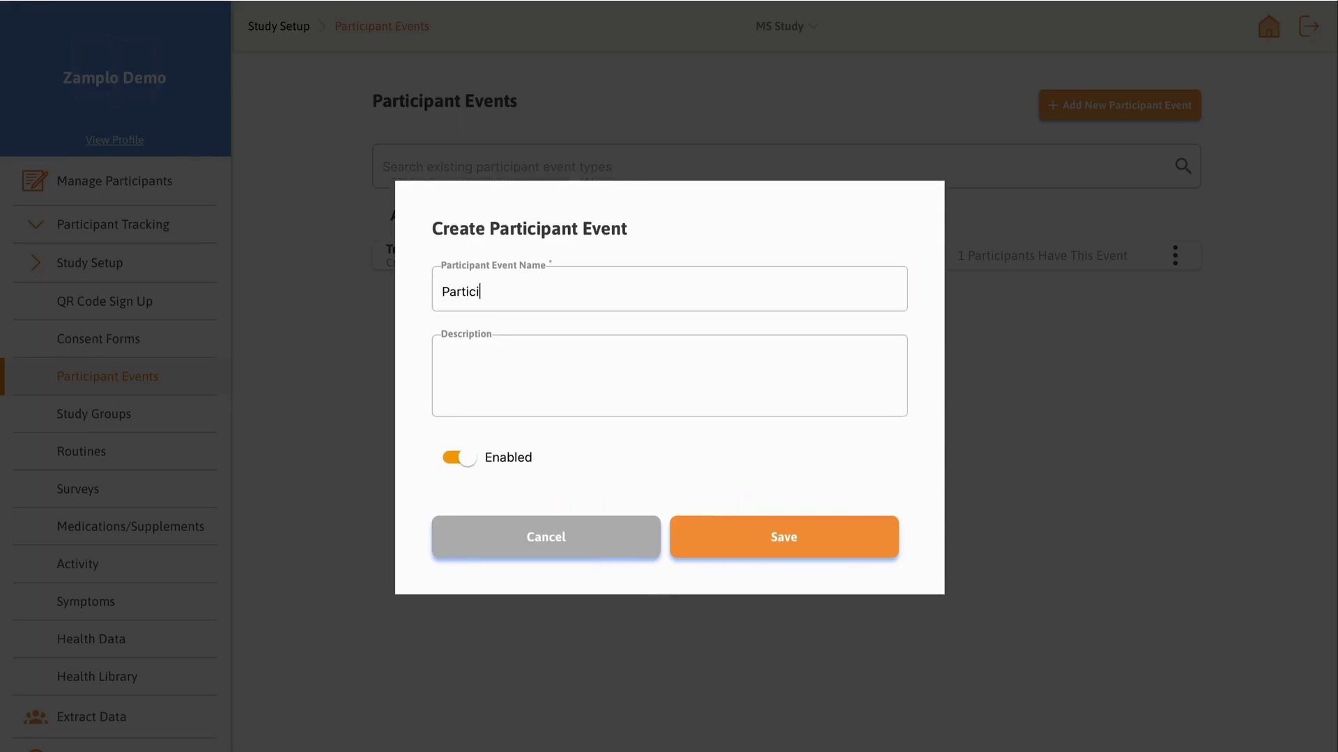
{"action": "type", "text": "pant Onboarding"}
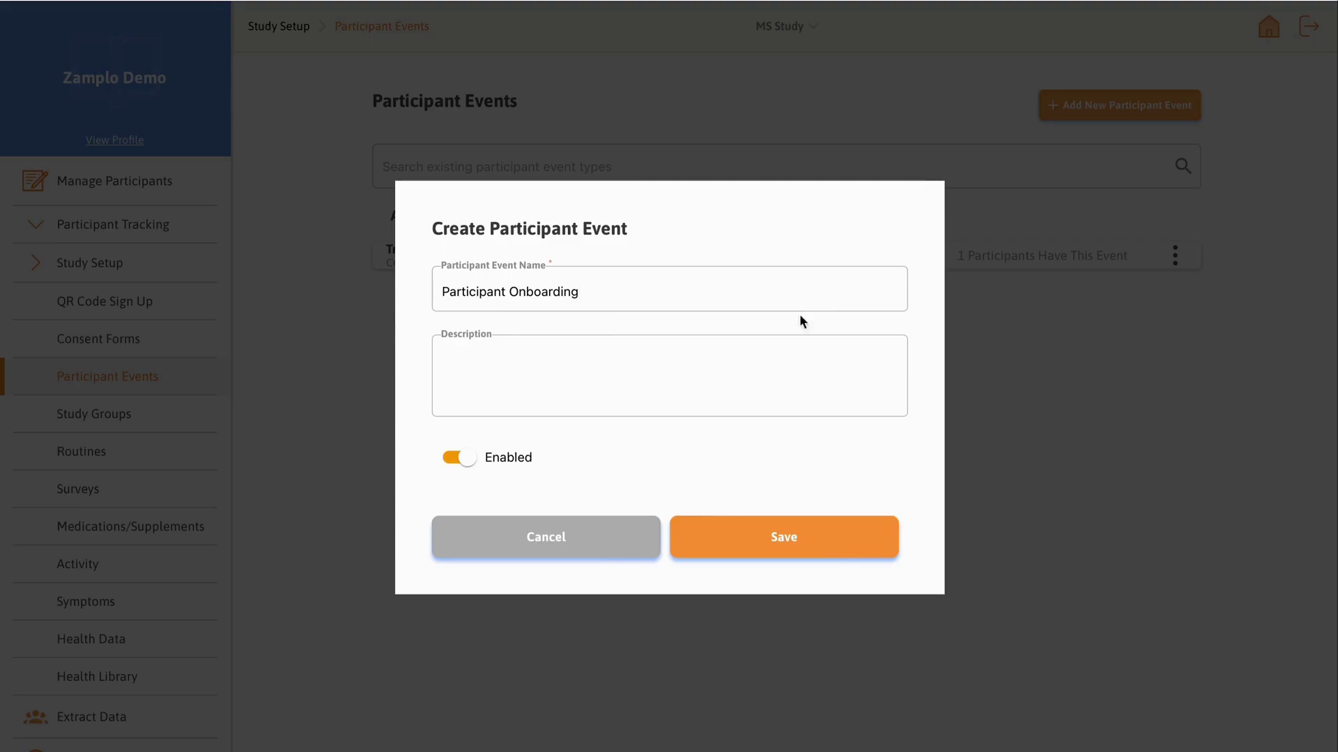
{"action": "left_click", "coordinate": [743, 351]}
{"action": "type", "text": "Onboarding will occur "}
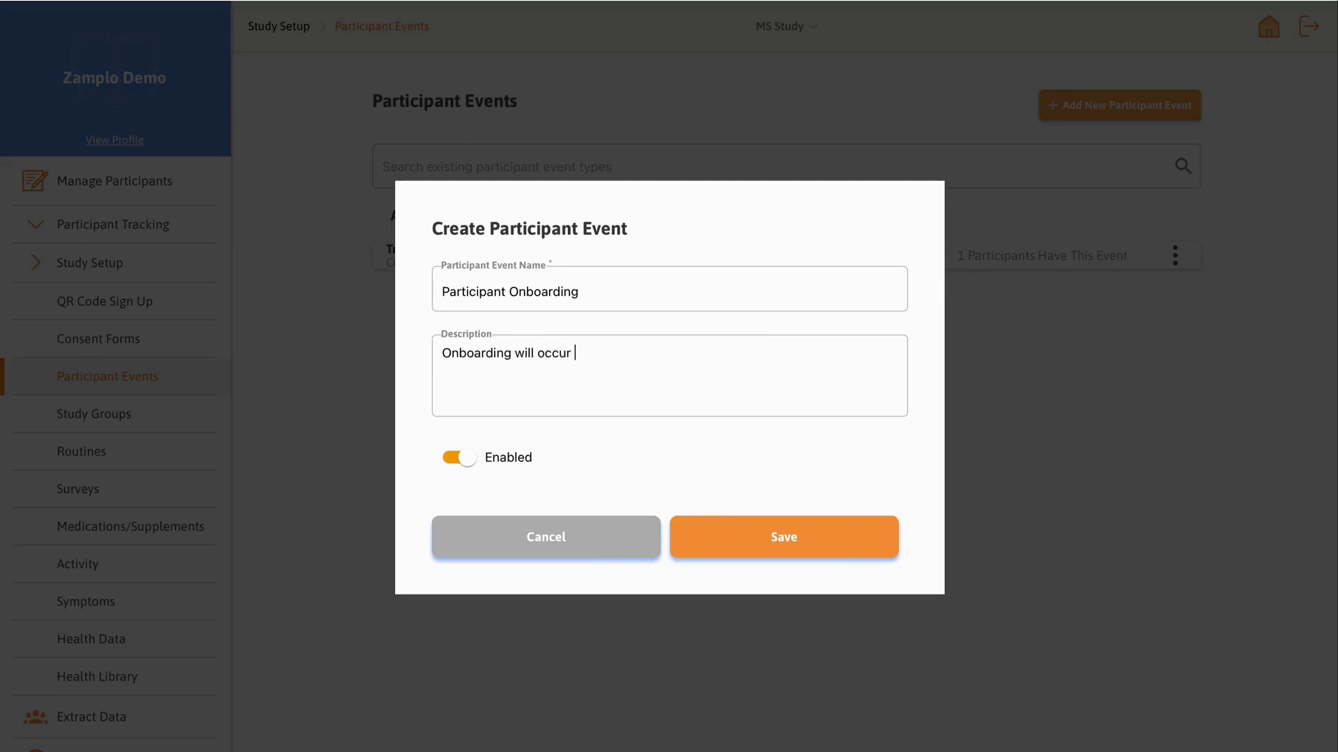
{"action": "type", "text": "after a do"}
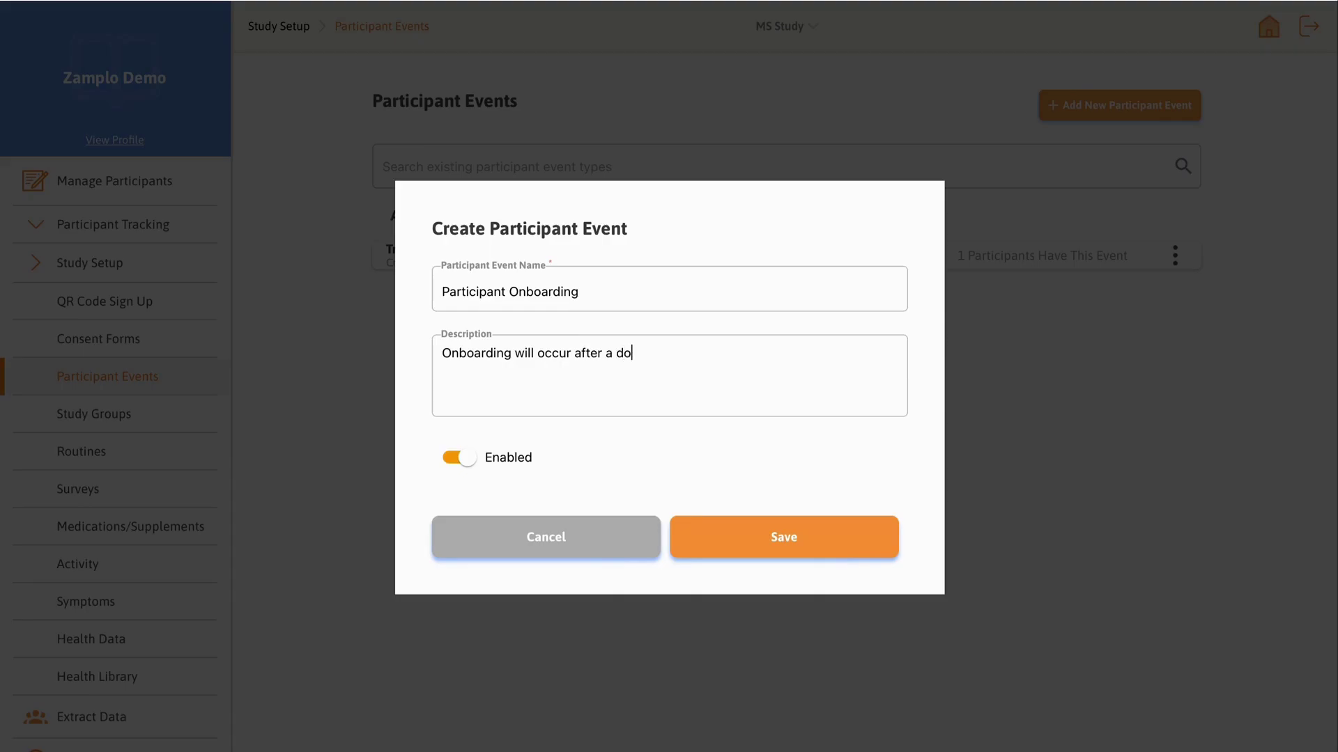
{"action": "type", "text": "ctors visit"}
- Toggle Enabled off and on twice, leaving the event enabled, and save it
{"action": "left_click", "coordinate": [459, 464]}
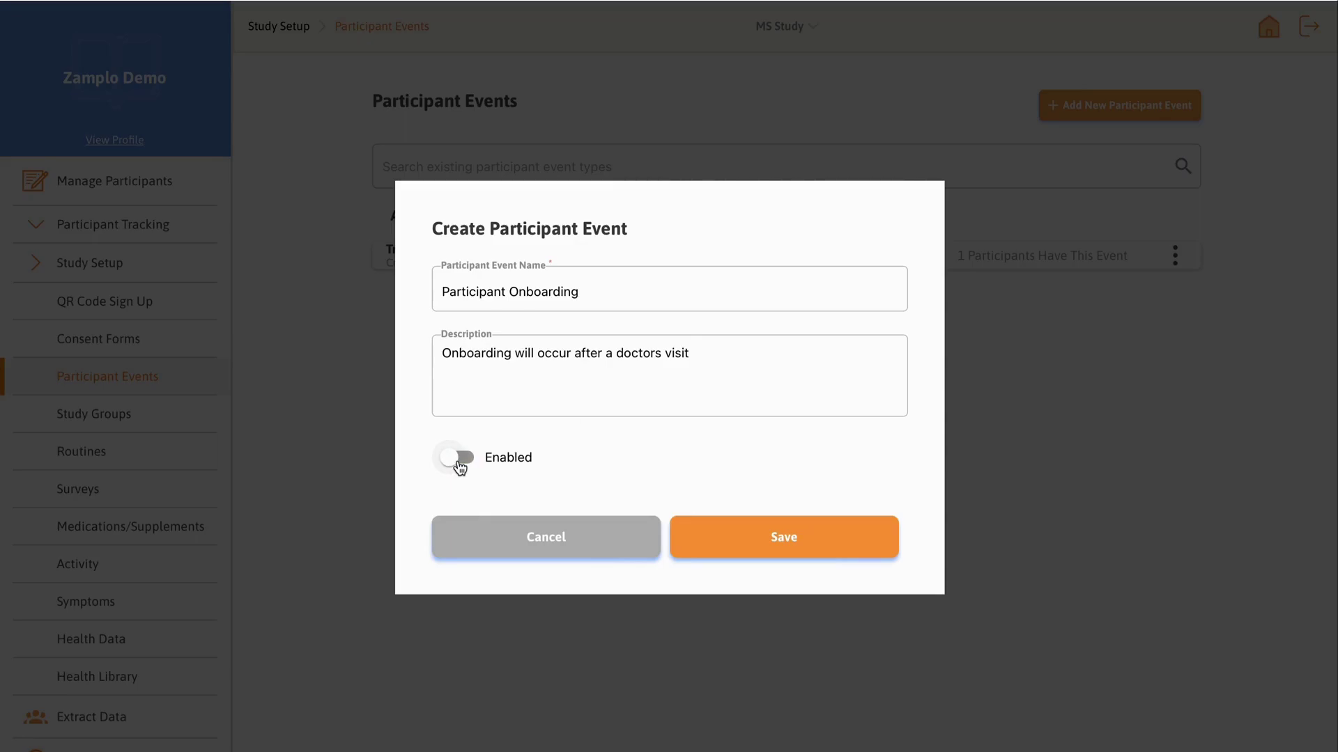
{"action": "left_click", "coordinate": [459, 464]}
{"action": "left_click", "coordinate": [459, 464]}
{"action": "left_click", "coordinate": [459, 465]}
{"action": "left_click", "coordinate": [797, 538]}
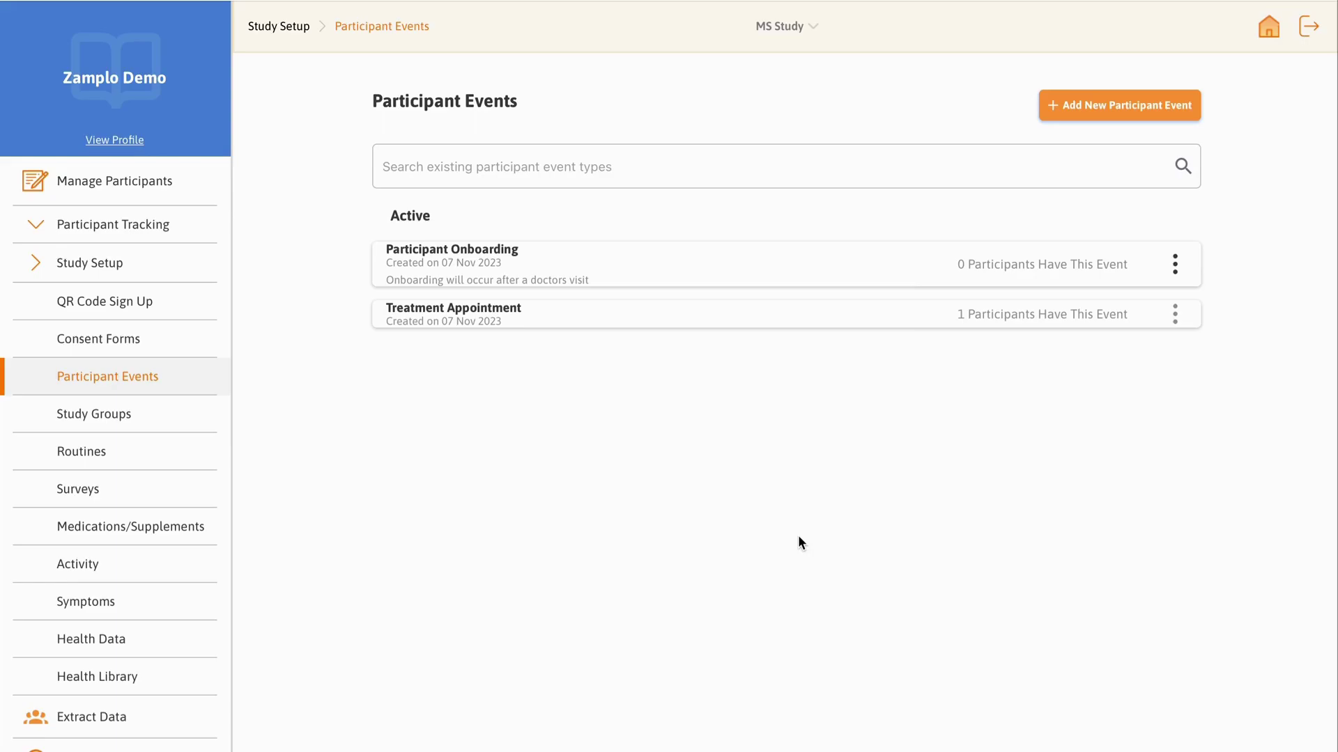
- Show the actions menu for the Participant Onboarding event in the Active list
{"action": "left_click", "coordinate": [1176, 268]}
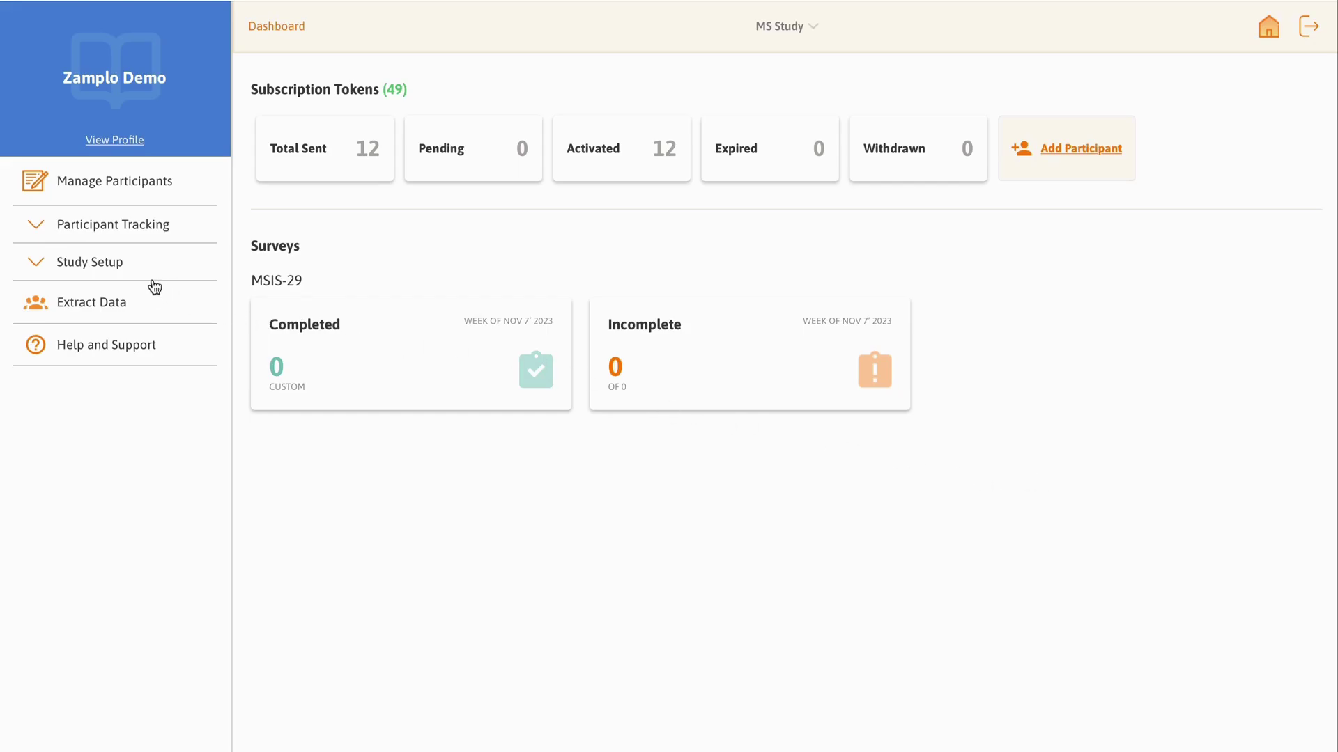
- Begin a new survey from Study Setup > Surveys
{"action": "left_click", "coordinate": [39, 263]}
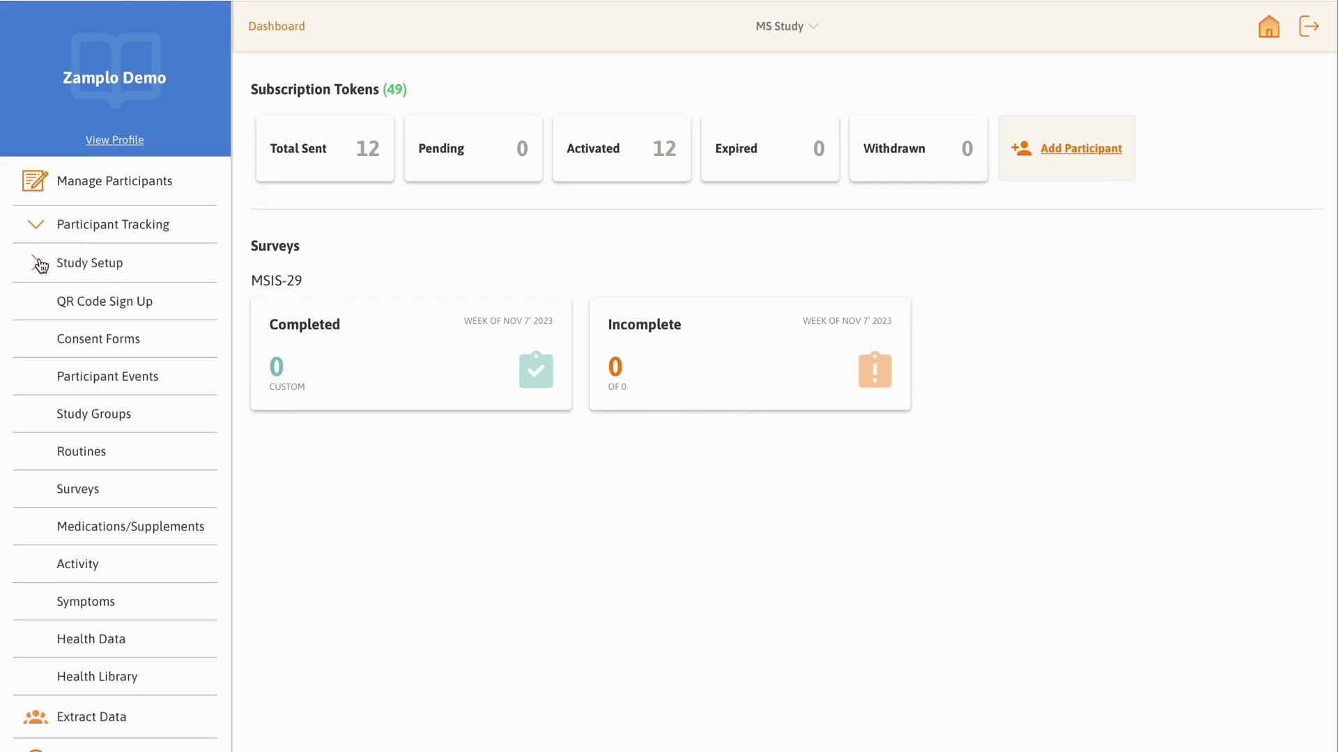
{"action": "left_click", "coordinate": [74, 492]}
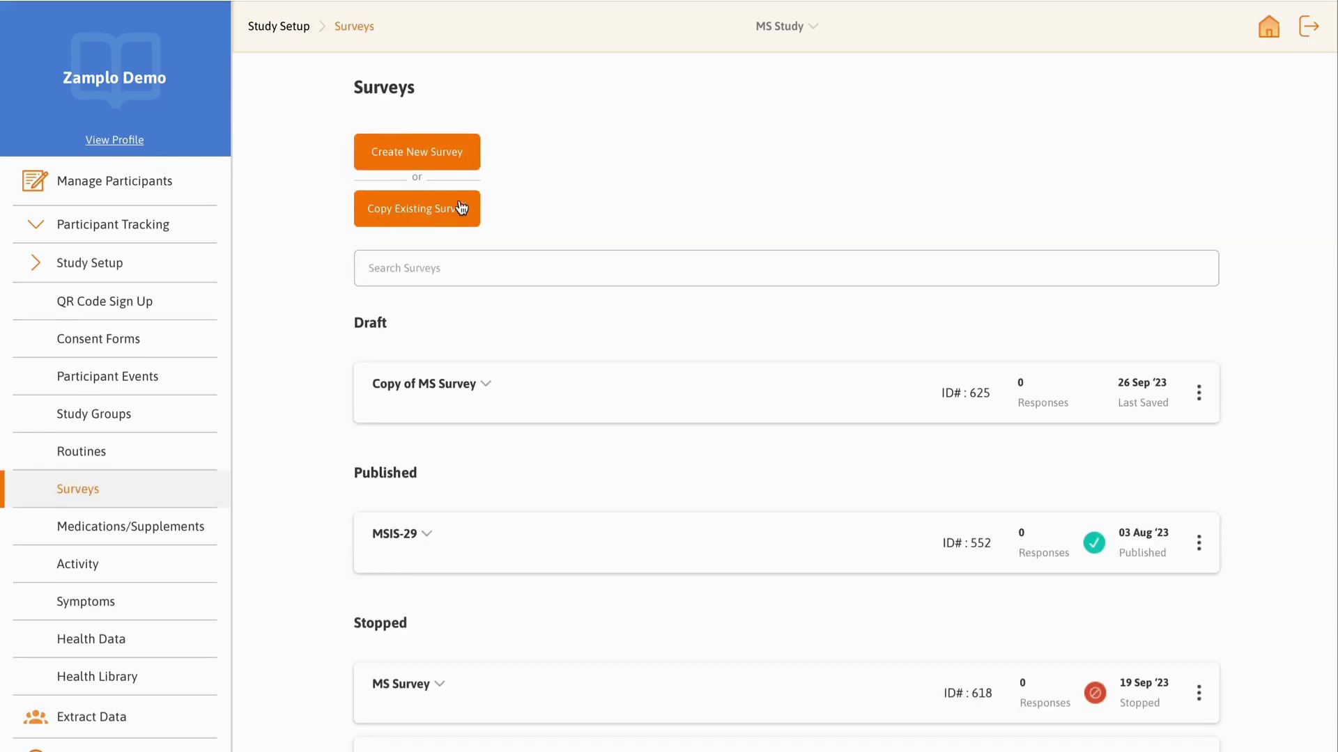
{"action": "left_click", "coordinate": [454, 160]}
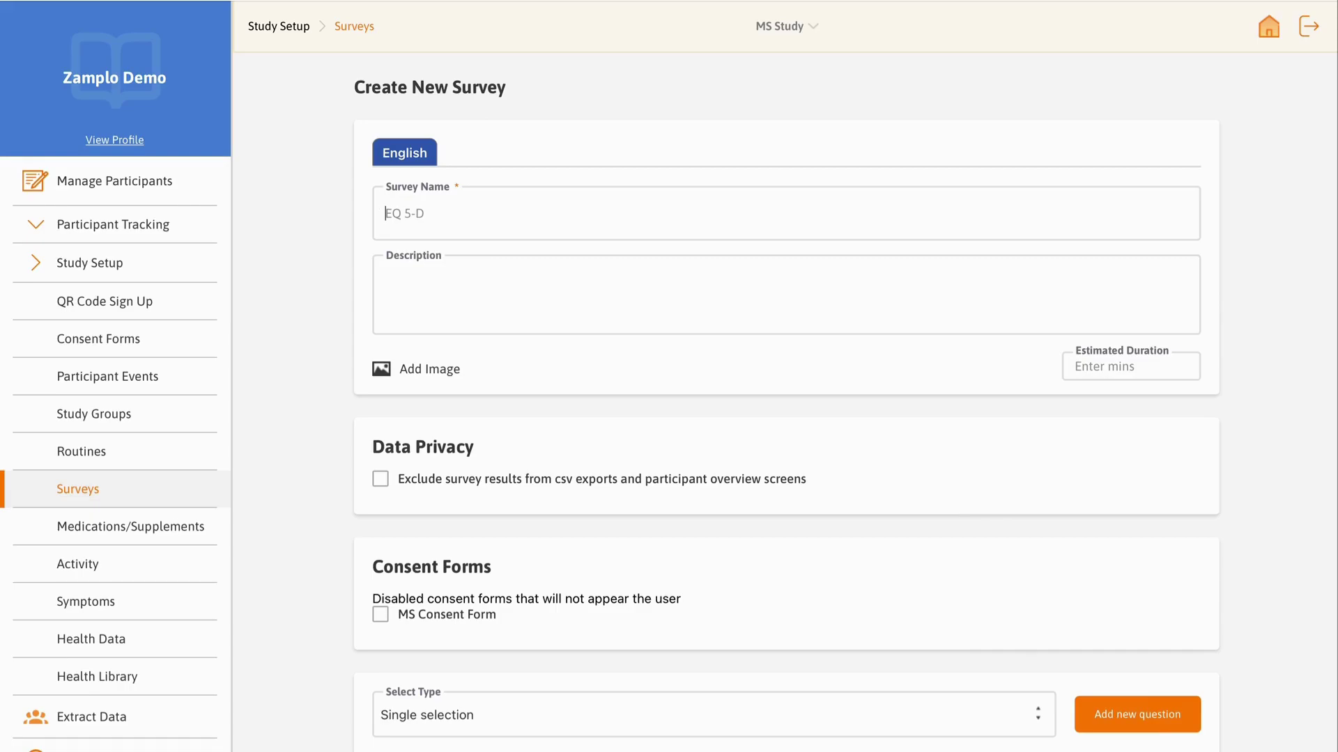
- Name the new survey 'Onboarding Survey'
{"action": "type", "text": "Onboarding Survey"}
{"action": "scroll", "coordinate": [315, 332], "scroll_direction": "down", "scroll_amount": 4}
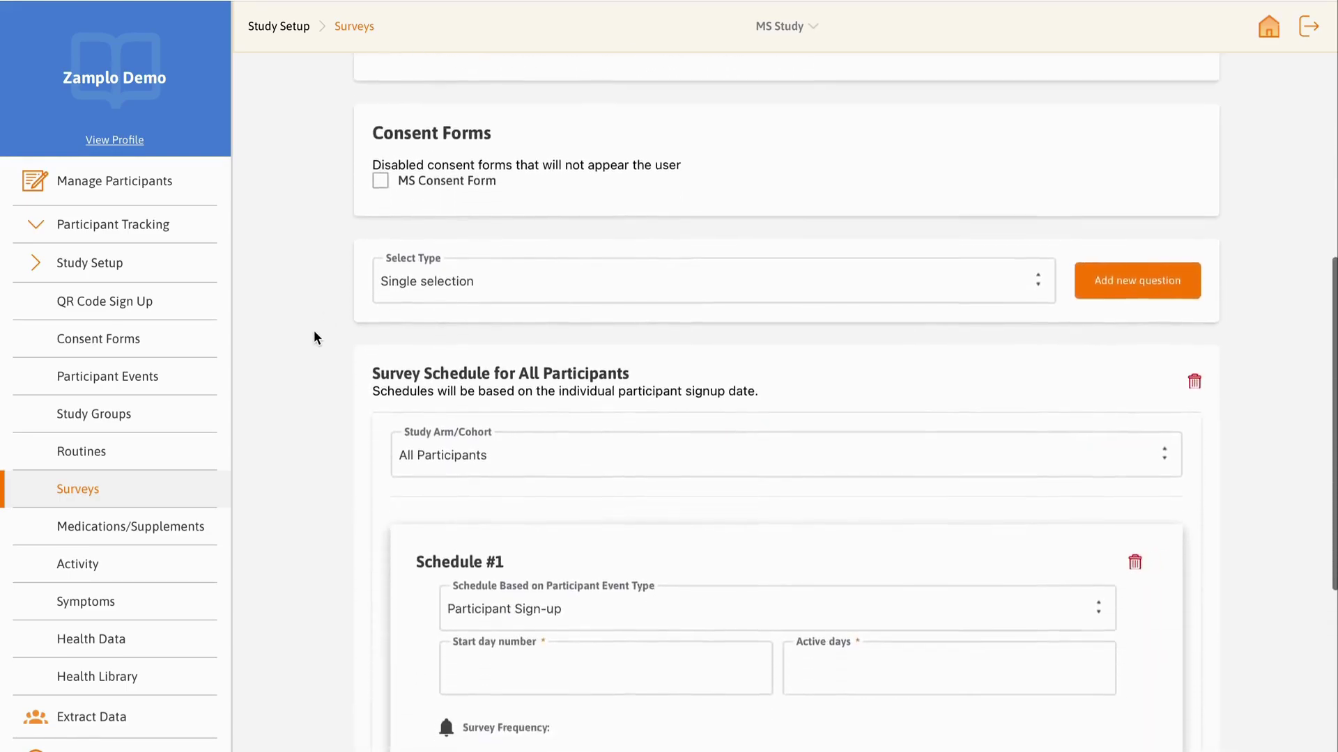
{"action": "scroll", "coordinate": [315, 338], "scroll_direction": "down", "scroll_amount": 3}
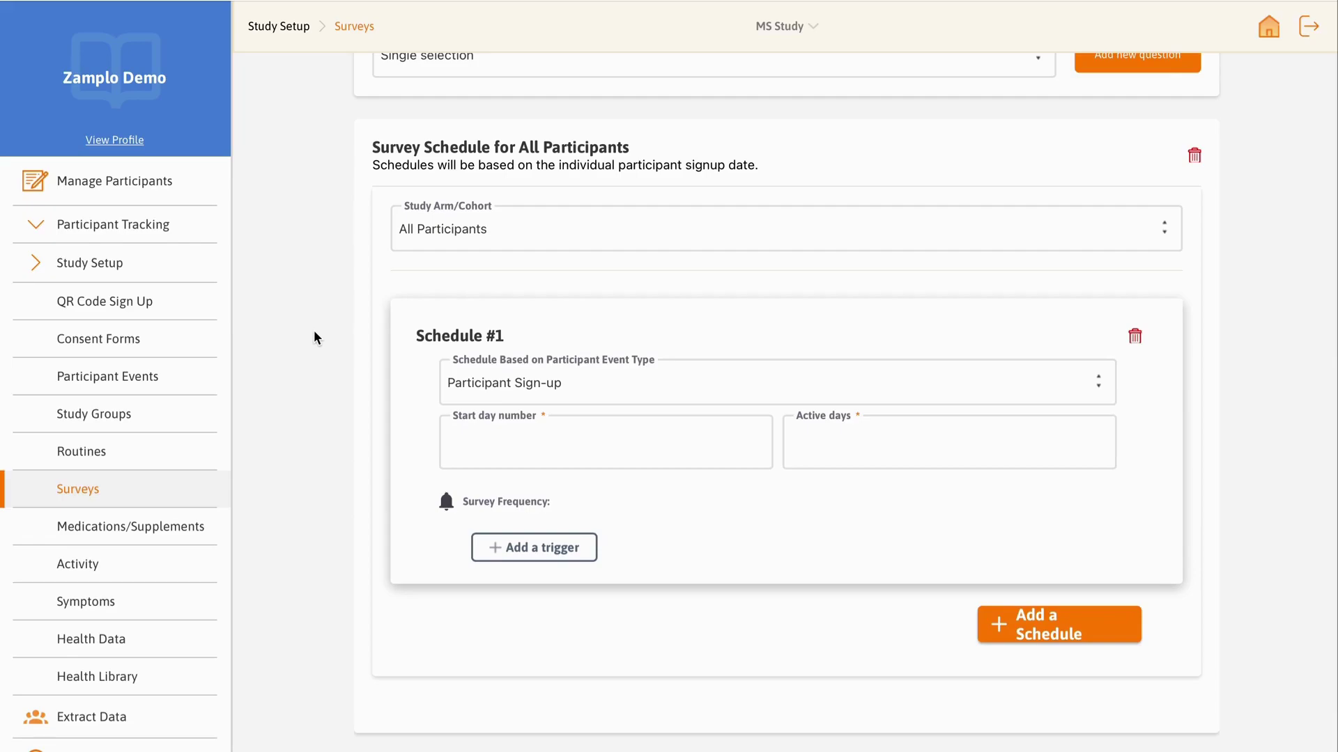
- Base Schedule #1 on Participant Onboarding, starting day 7 with 3 active days
{"action": "left_click", "coordinate": [513, 389]}
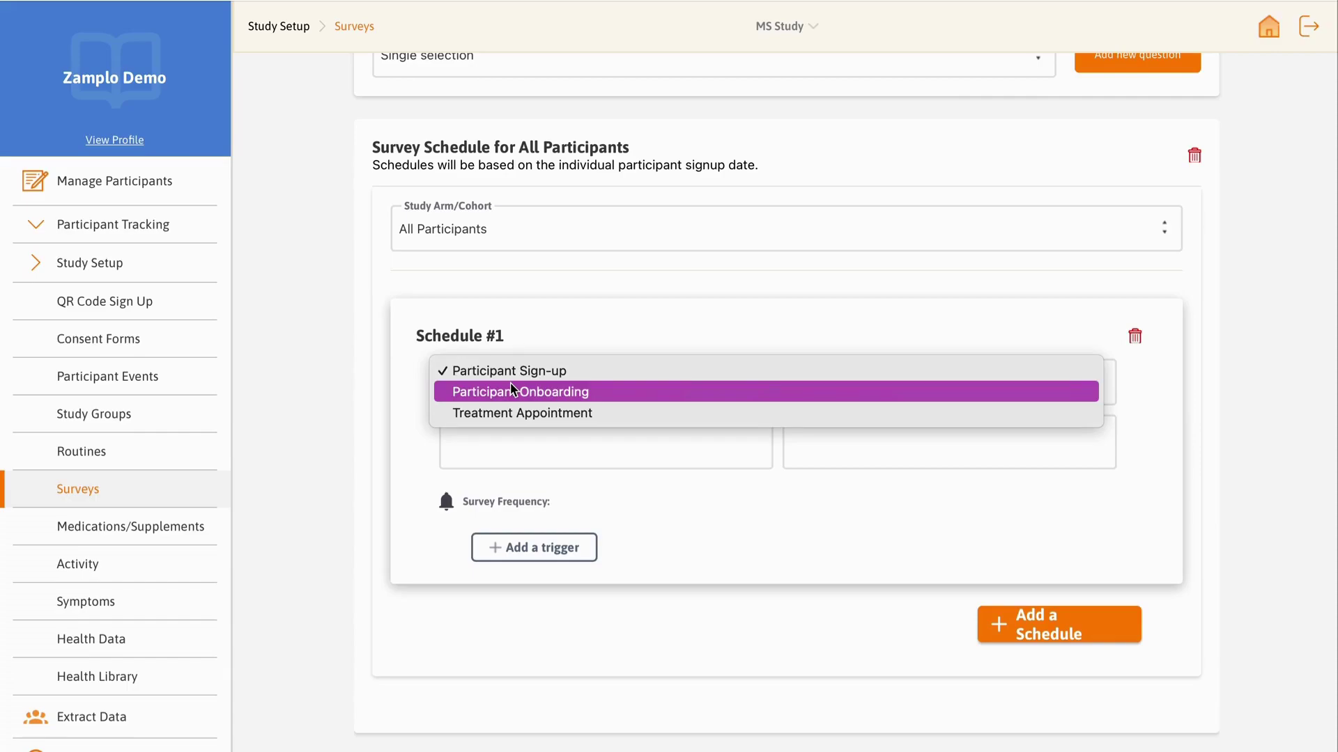
{"action": "left_click", "coordinate": [516, 393]}
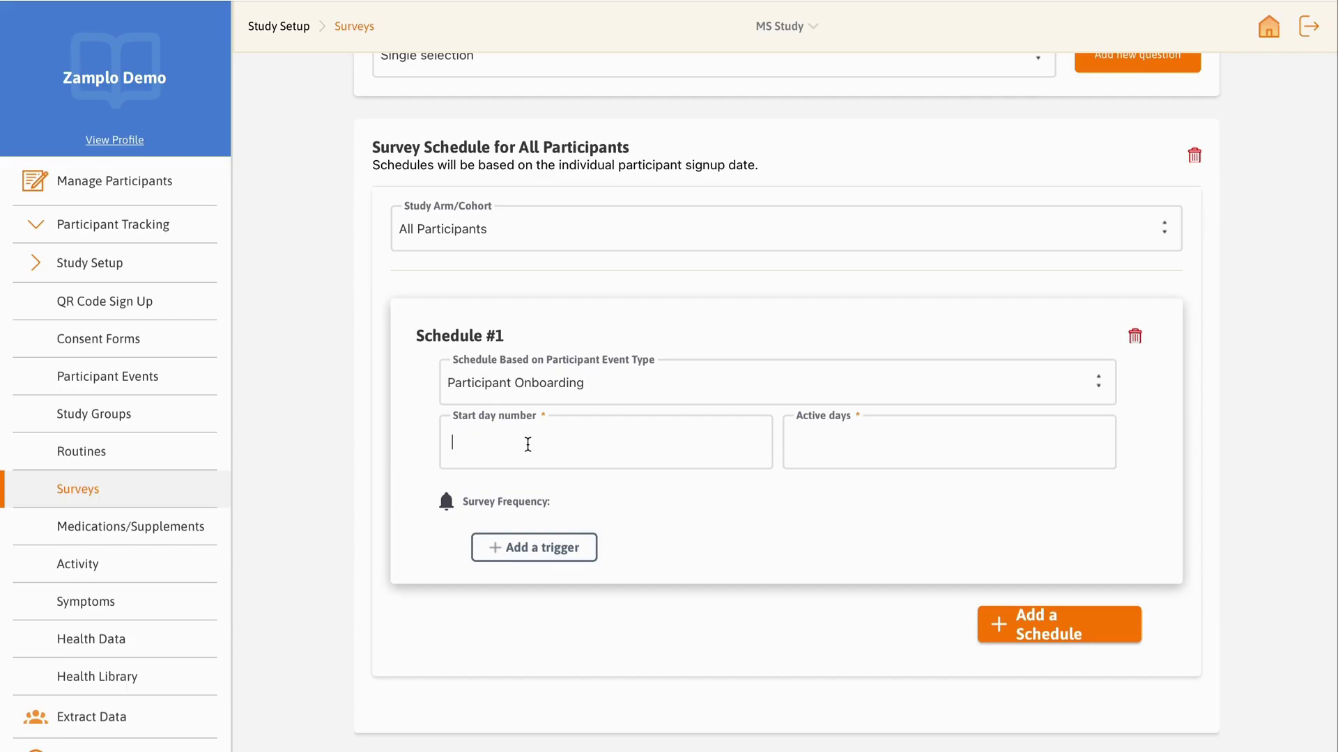
{"action": "type", "text": "7"}
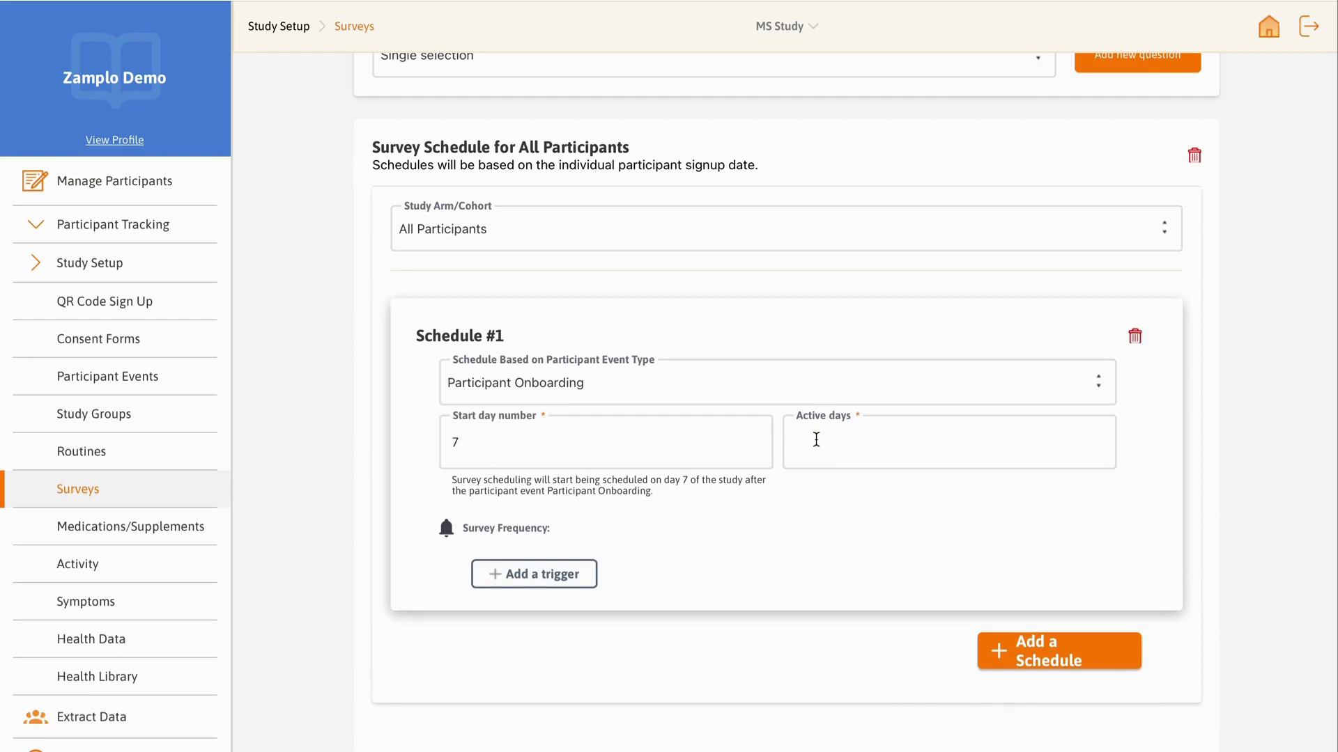
{"action": "left_click", "coordinate": [816, 441]}
{"action": "type", "text": "8"}
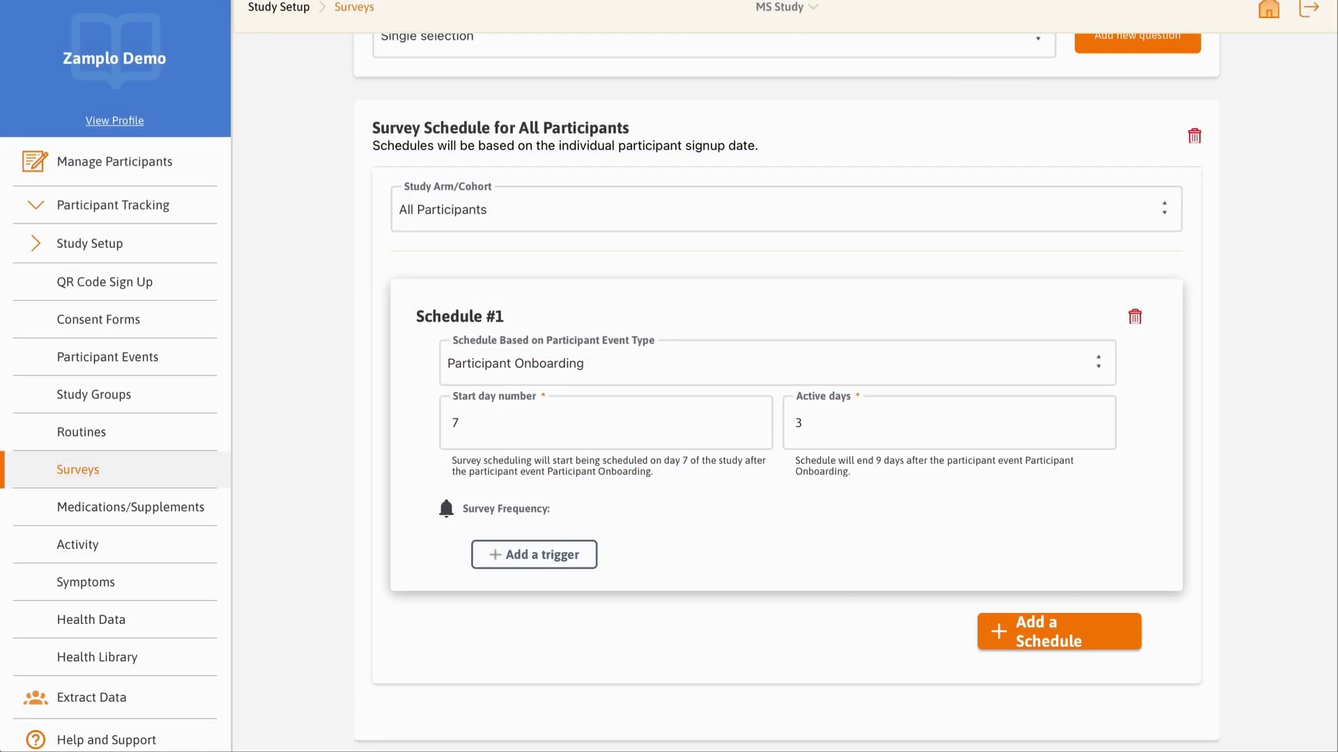
{"action": "scroll", "coordinate": [786, 390], "scroll_direction": "down", "scroll_amount": 3}
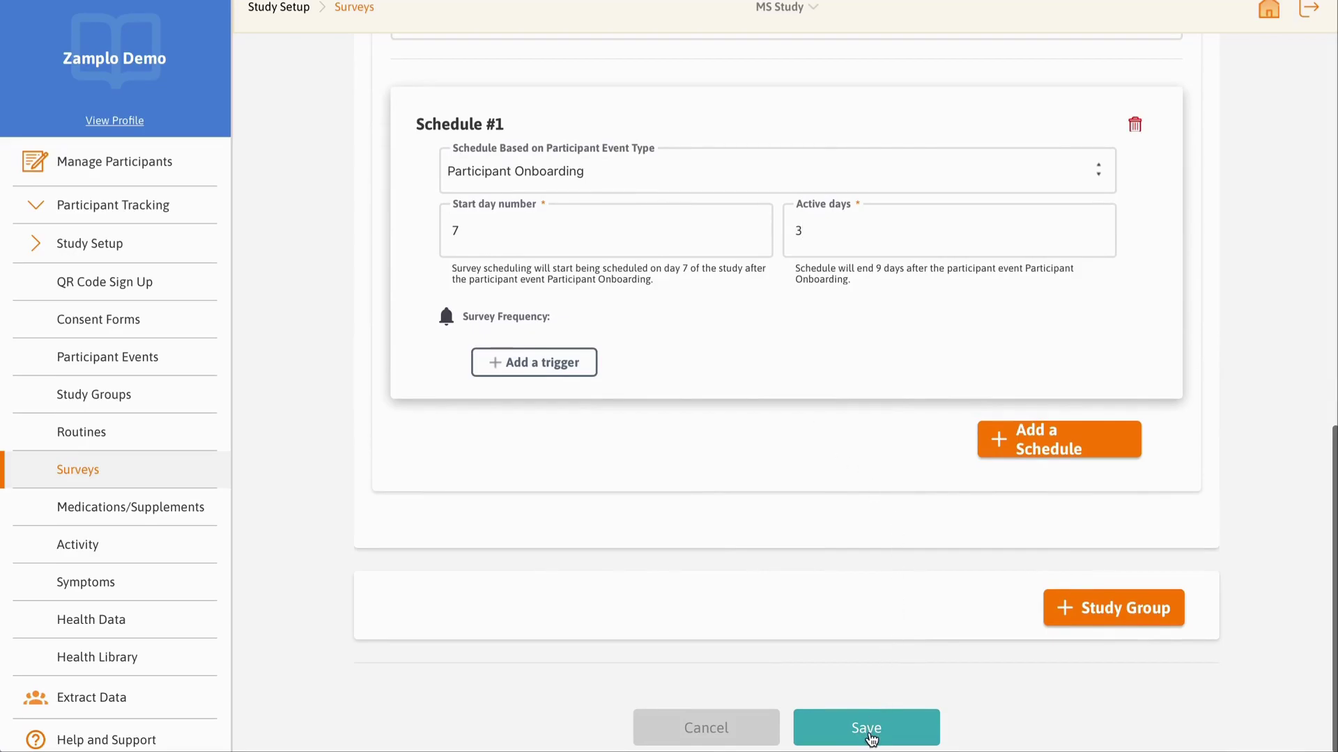
- Save the survey, then view Participant Events for the not-yet-contacted participant
{"action": "left_click", "coordinate": [866, 726]}
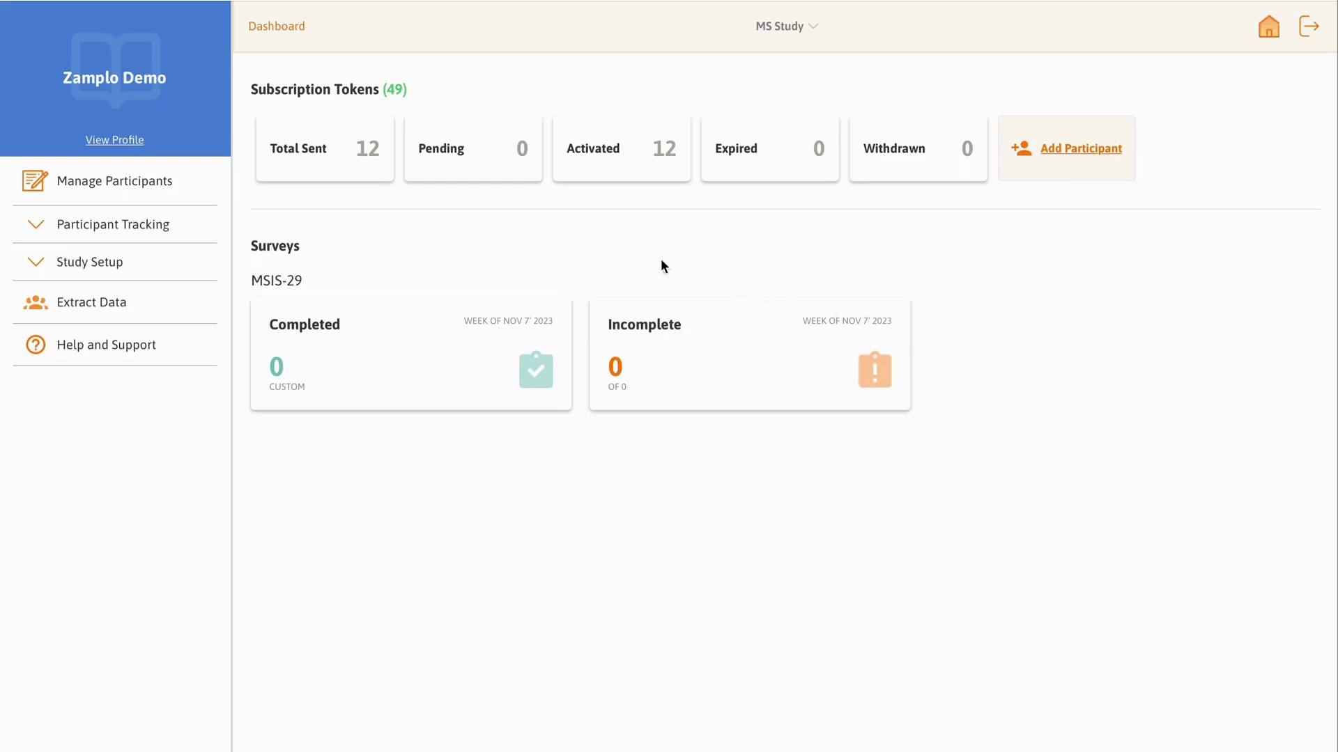
{"action": "left_click", "coordinate": [151, 181]}
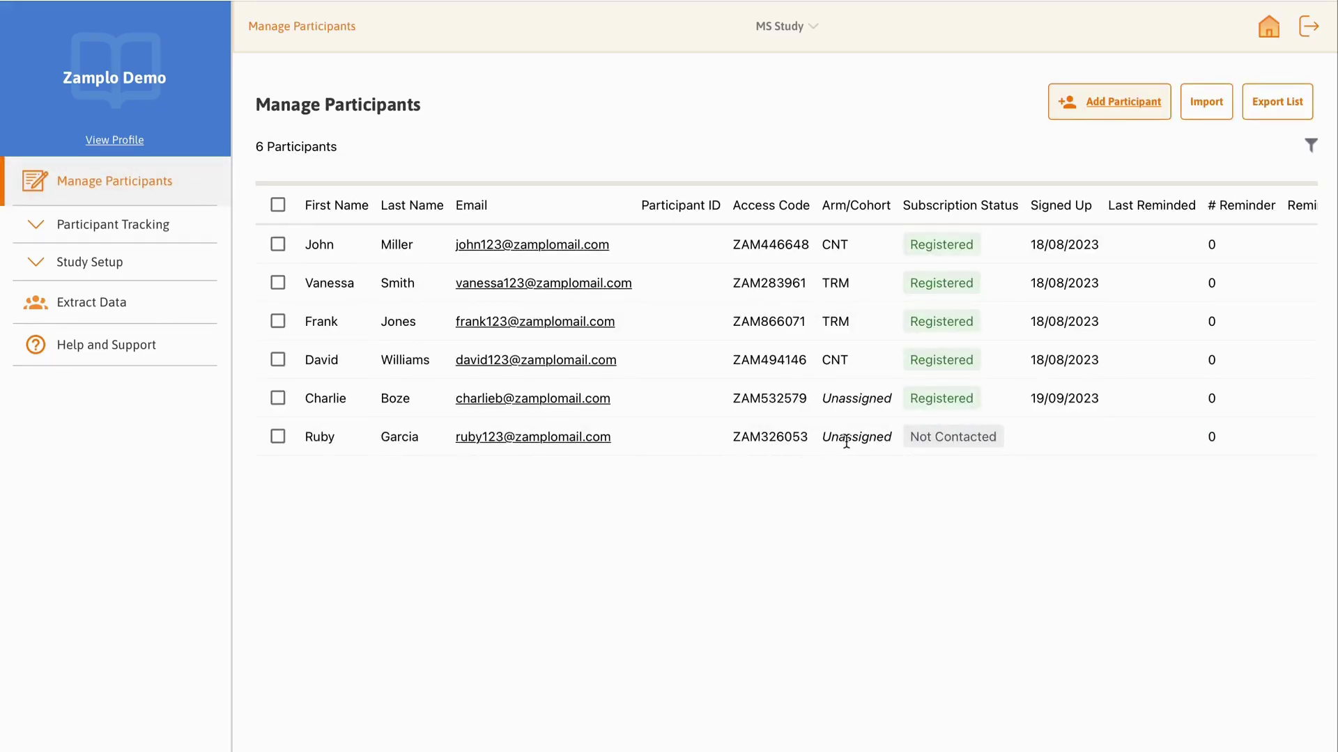
{"action": "scroll", "coordinate": [854, 437], "scroll_direction": "right", "scroll_amount": 3}
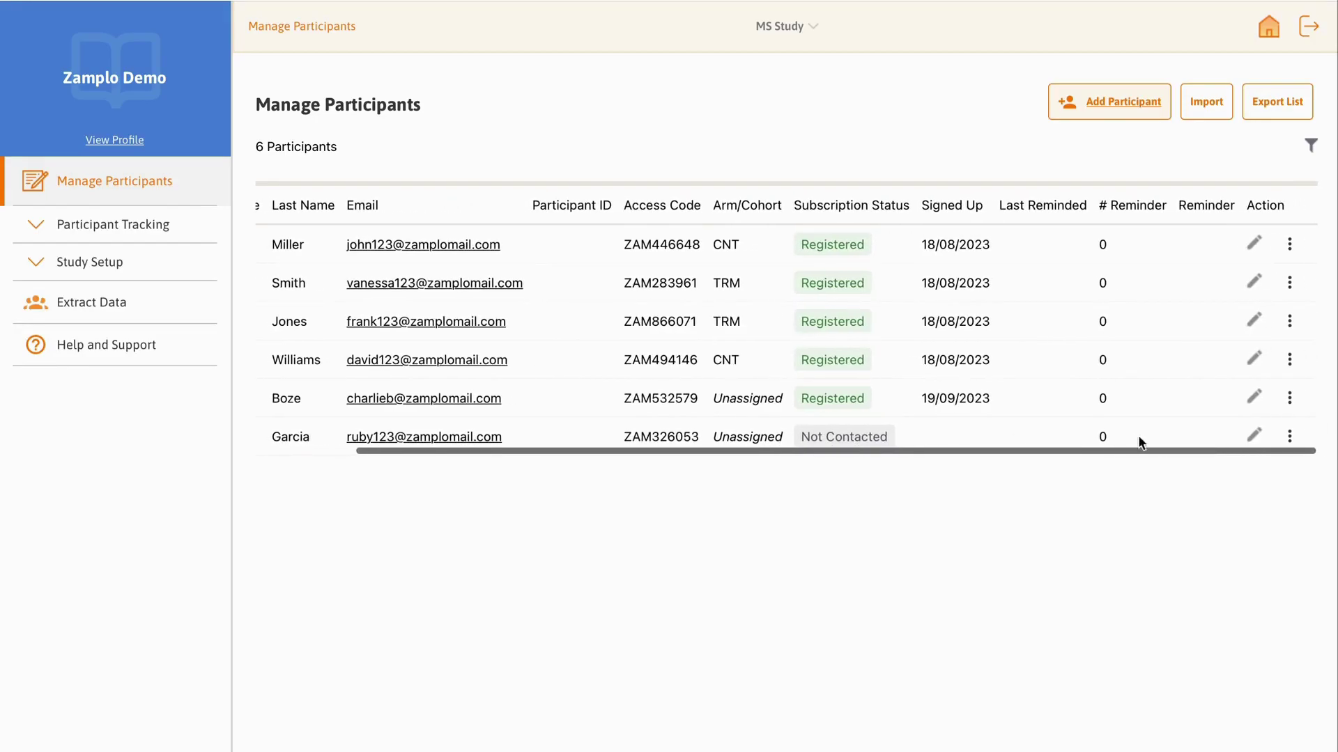
{"action": "left_click", "coordinate": [1290, 437]}
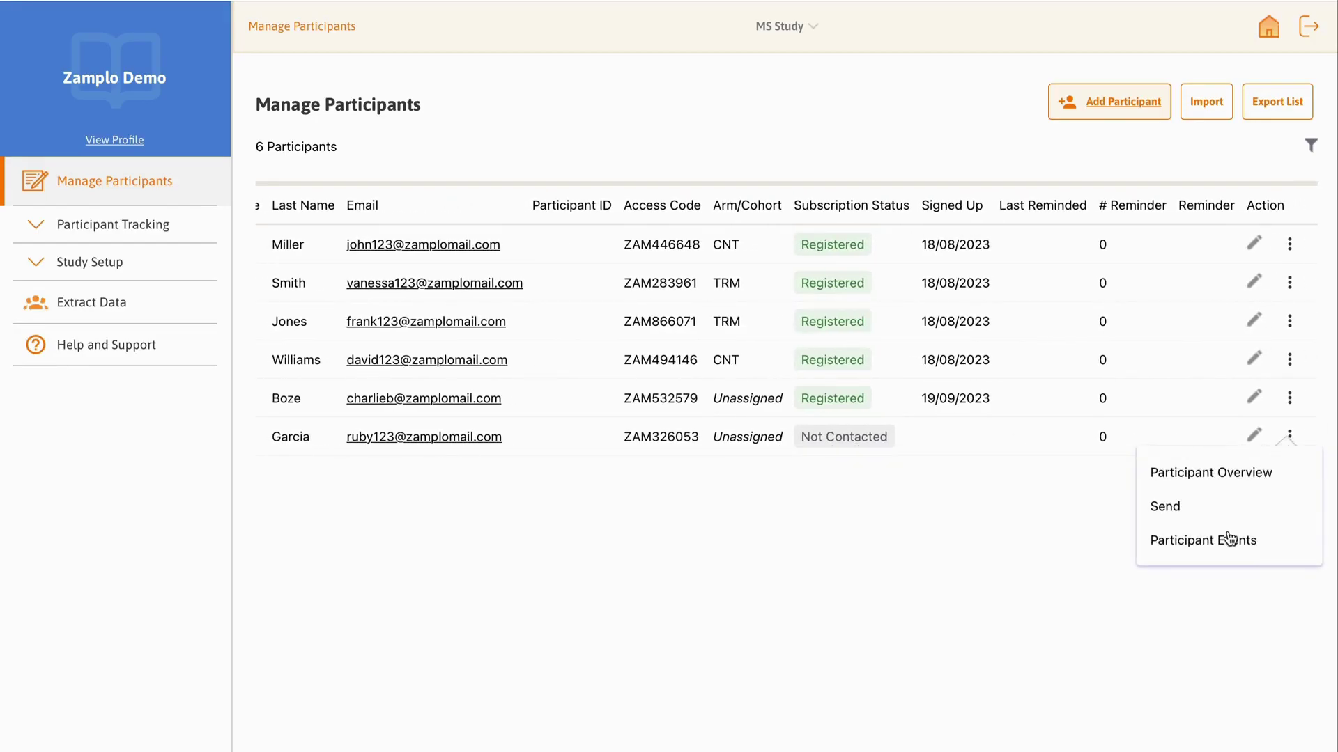
{"action": "left_click", "coordinate": [1227, 542]}
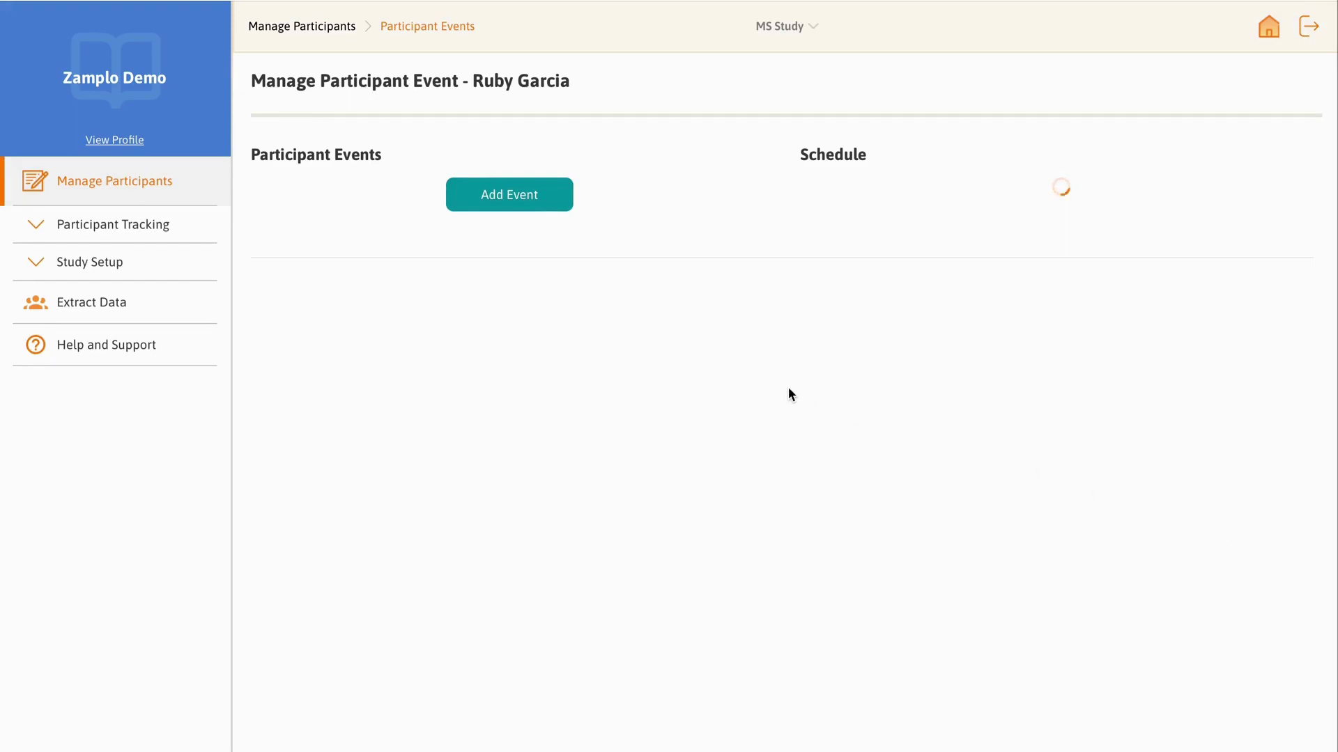
- Add and save a Participant Onboarding event dated 9 Nov 2023 for the participant
{"action": "left_click", "coordinate": [527, 206]}
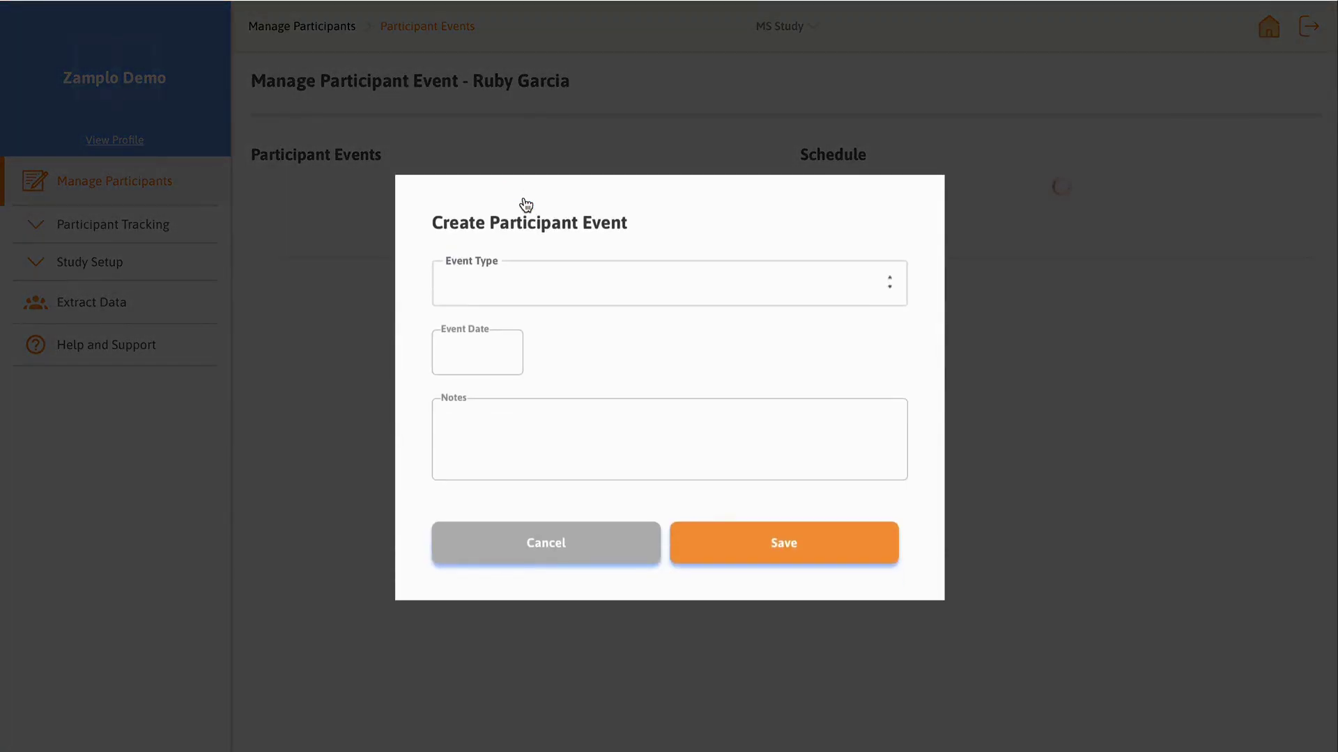
{"action": "left_click", "coordinate": [558, 285]}
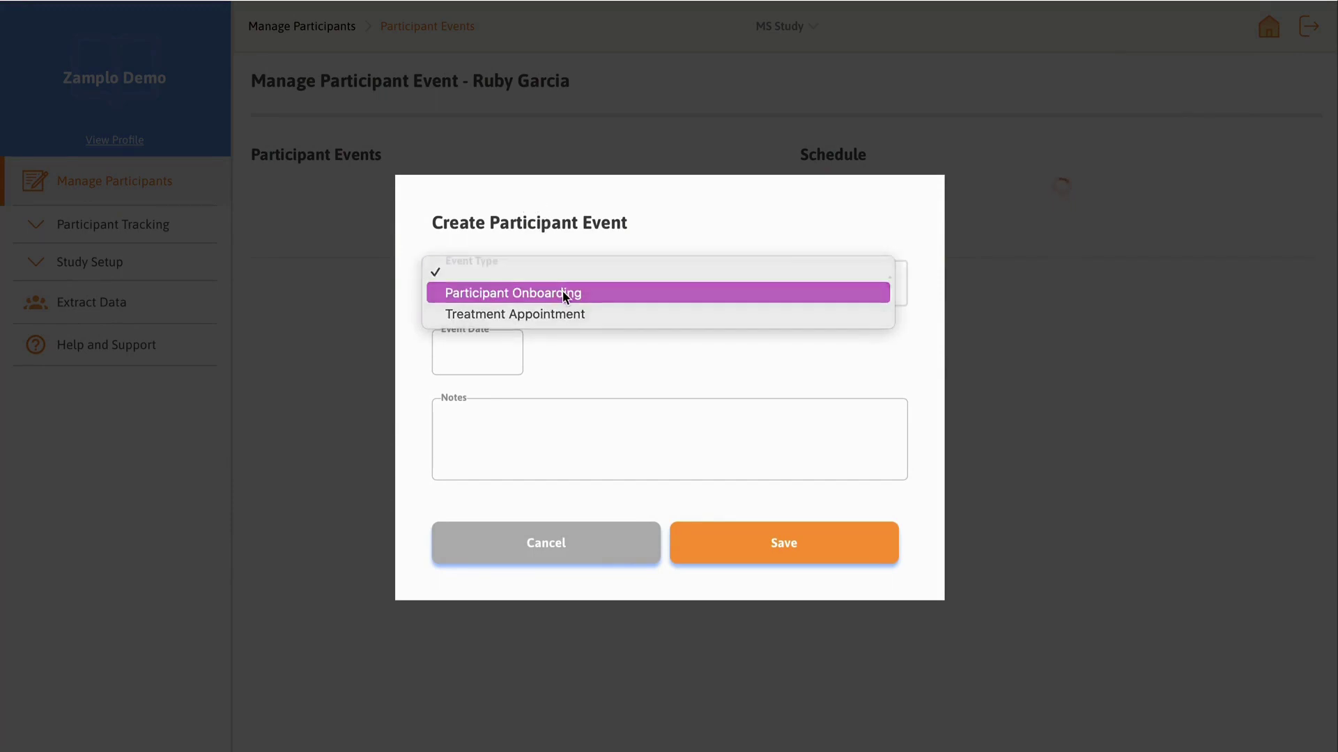
{"action": "left_click", "coordinate": [562, 292]}
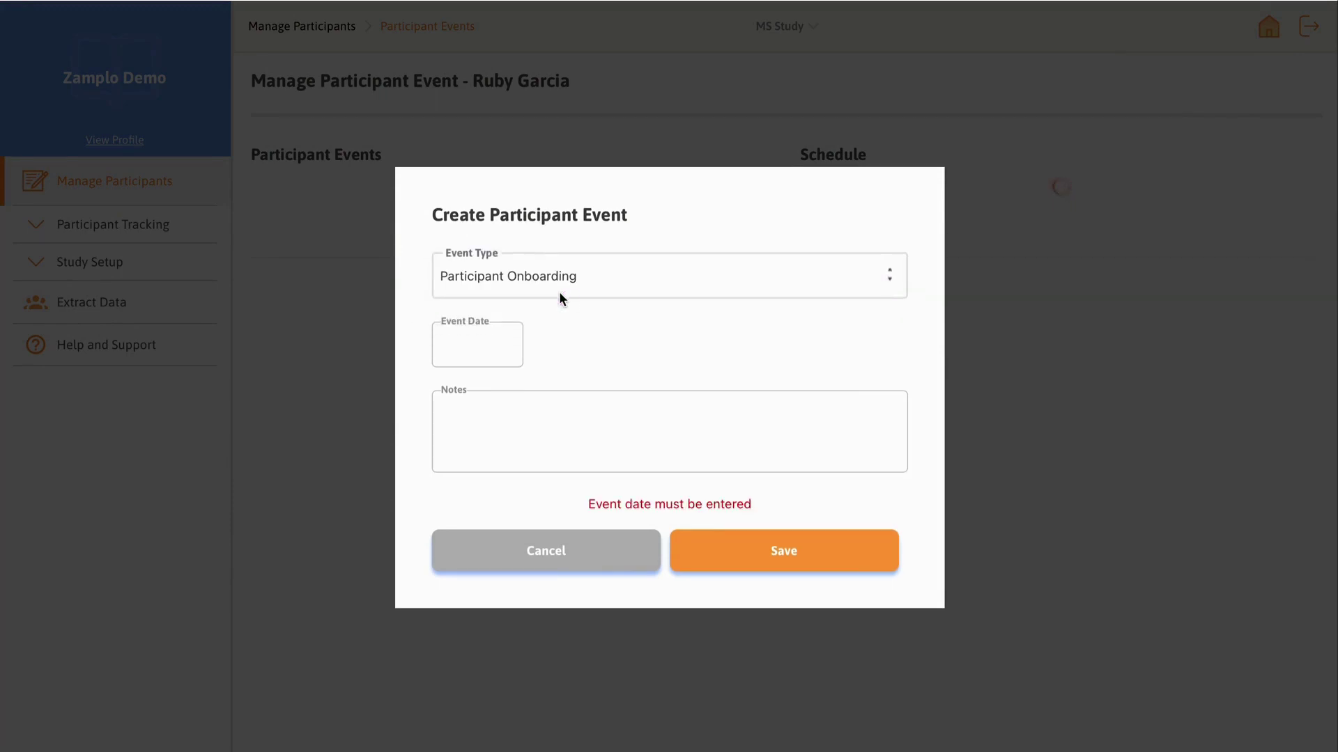
{"action": "left_click", "coordinate": [492, 354]}
{"action": "left_click", "coordinate": [705, 392]}
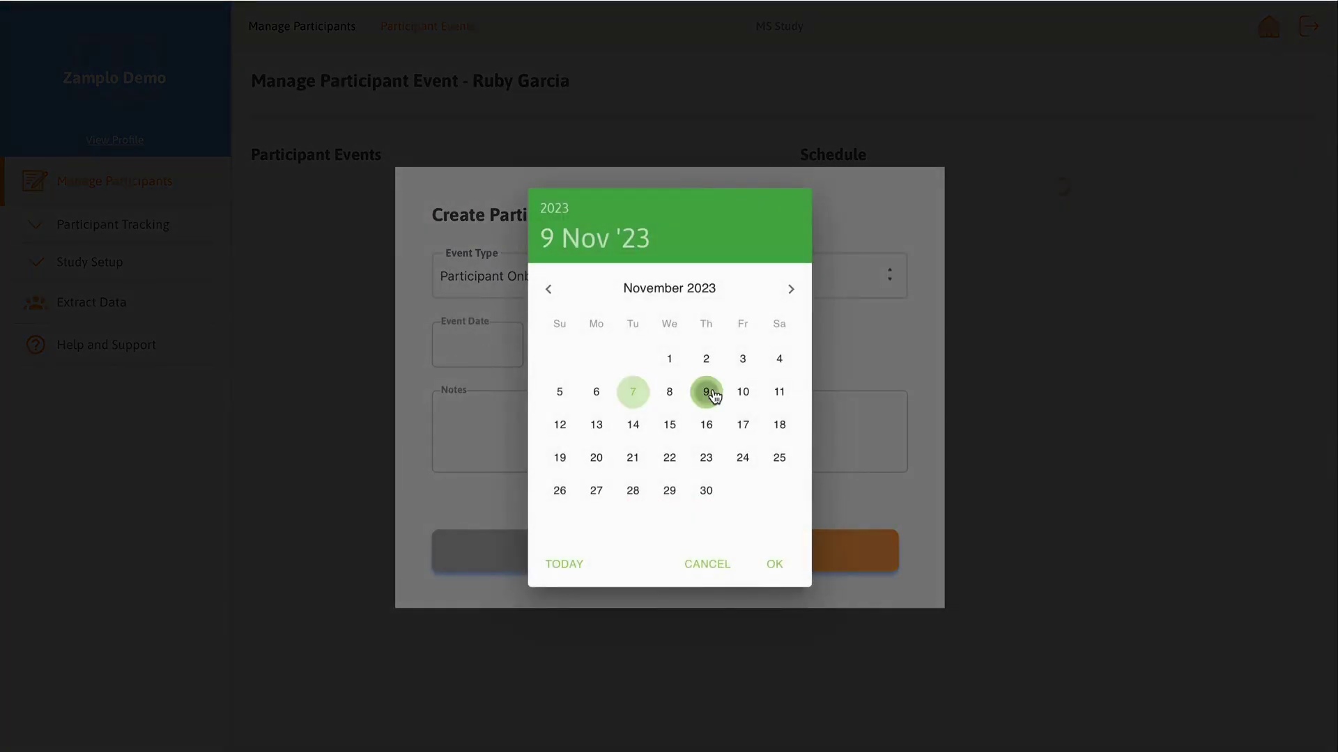
{"action": "left_click", "coordinate": [773, 564]}
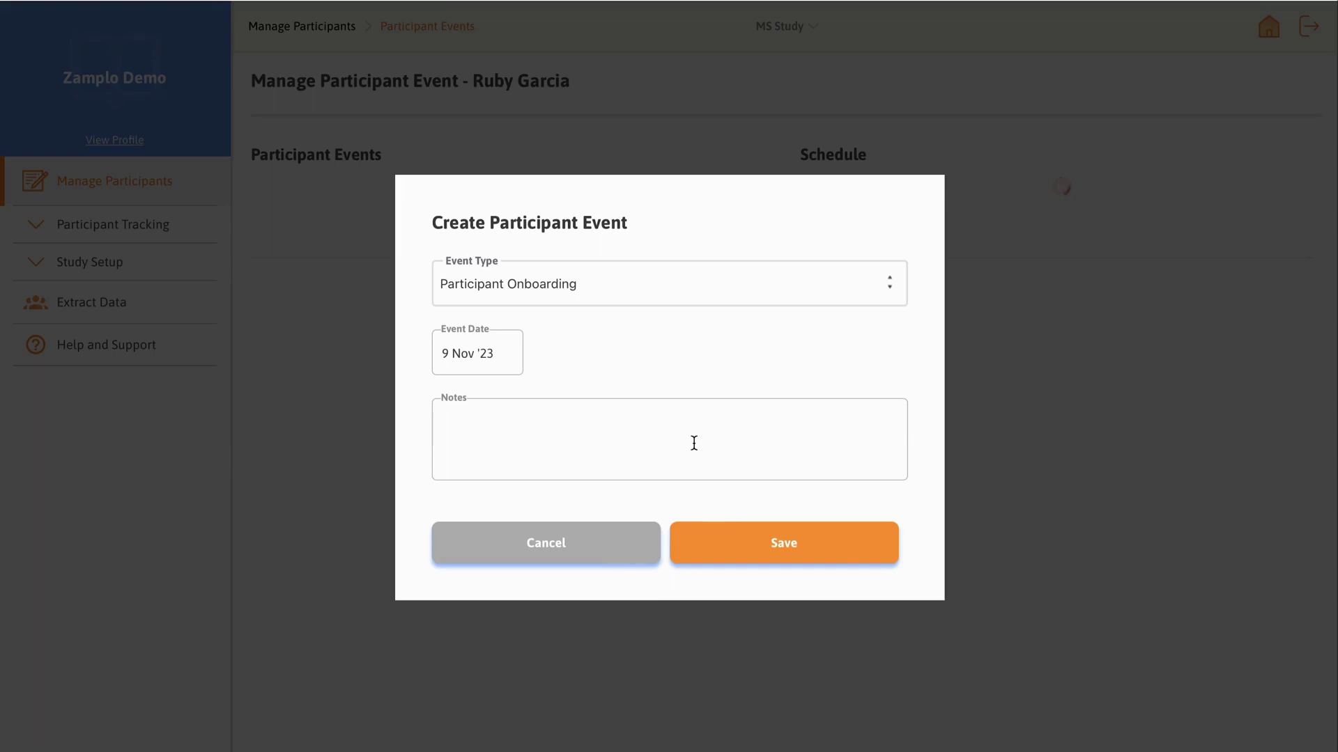
{"action": "left_click", "coordinate": [783, 546]}
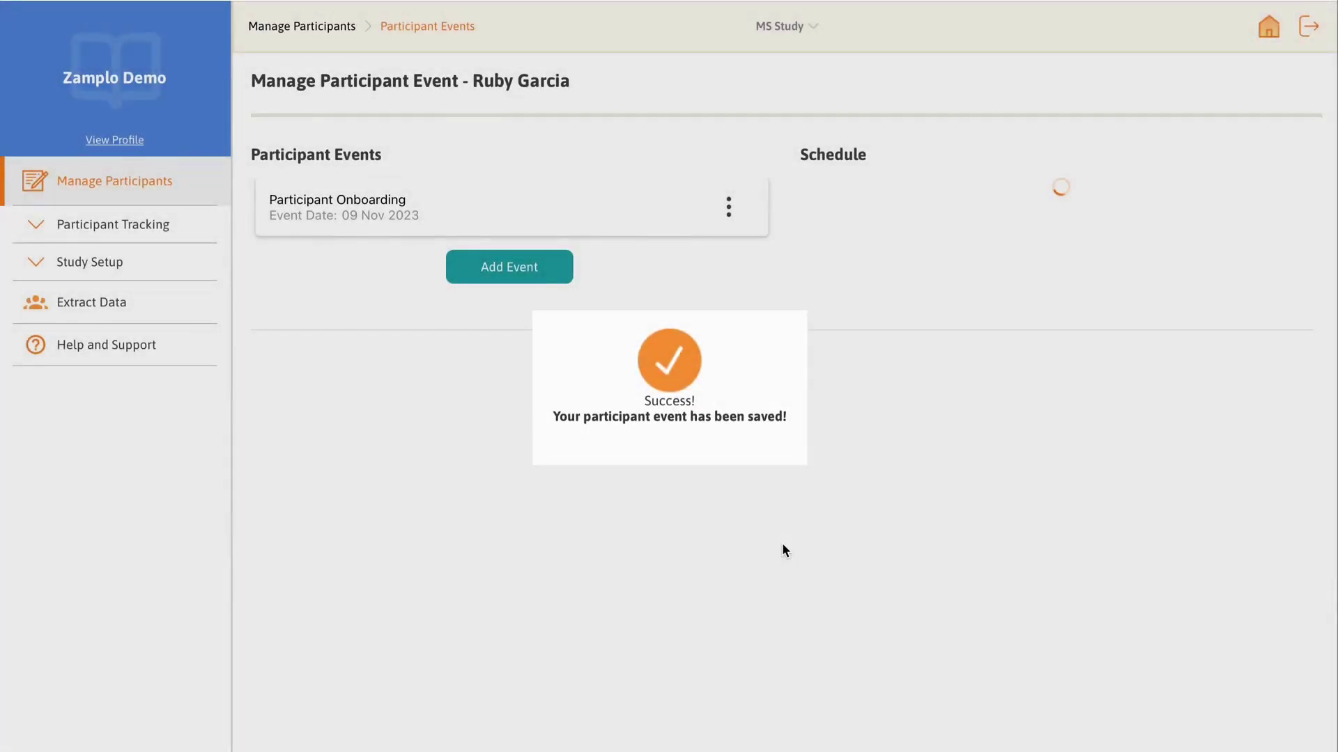